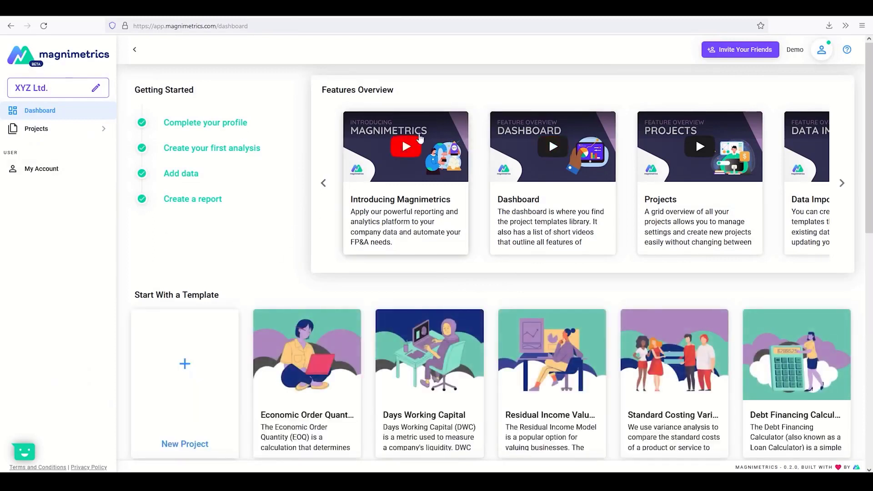
# Browse the Features Overview videos and the project templates on the dashboard
pyautogui.click(842, 184)
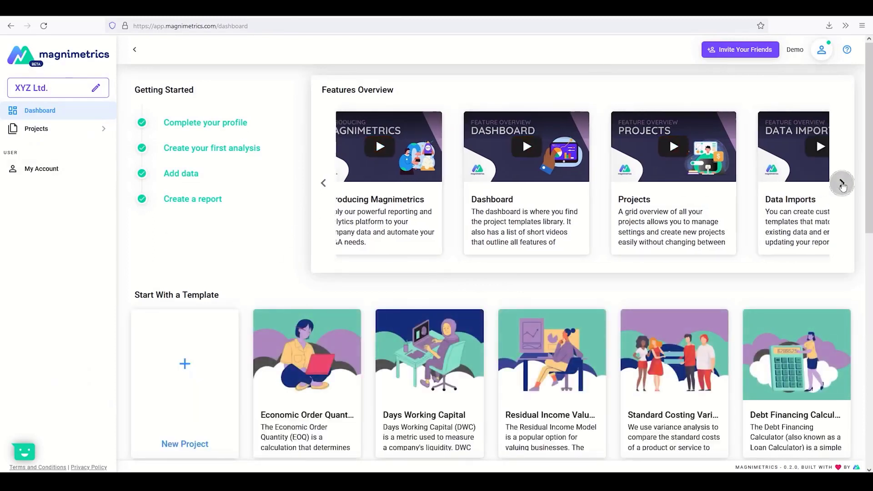
pyautogui.click(841, 184)
pyautogui.click(842, 184)
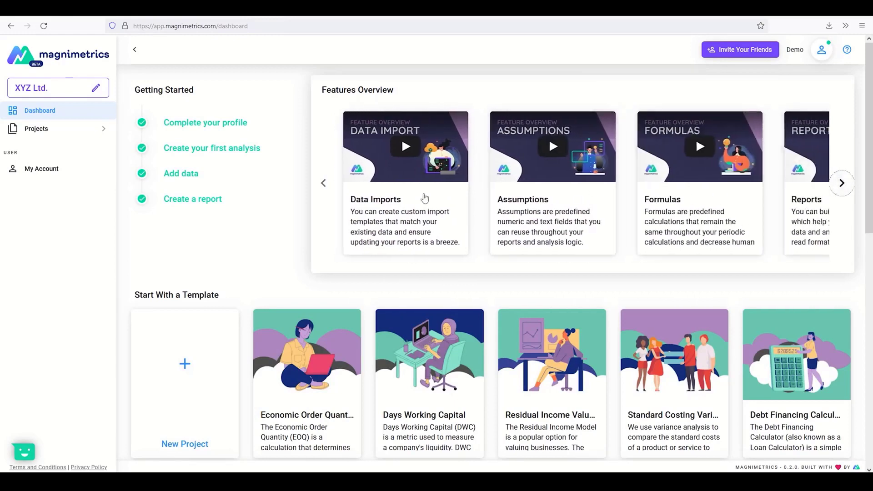
pyautogui.scroll(-2, 381, 225)
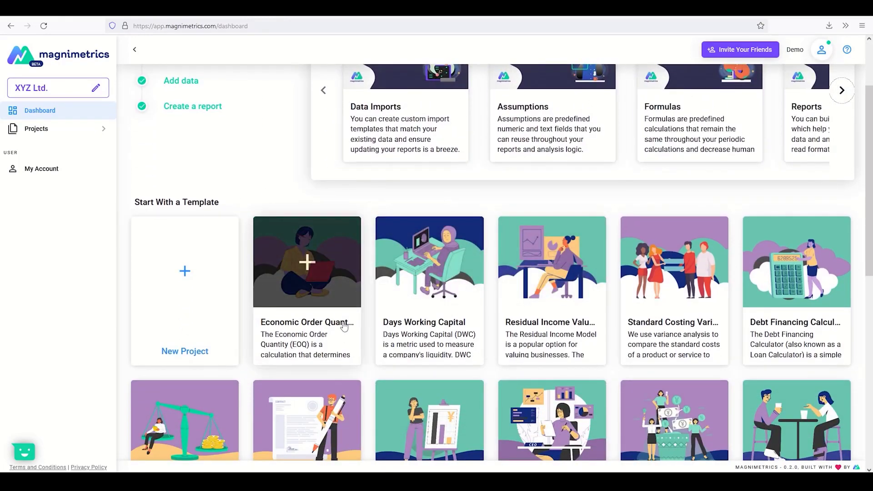
pyautogui.scroll(2, 341, 325)
# View the projects list, start the product tour and skip the rest of it at Features Overview
pyautogui.click(35, 129)
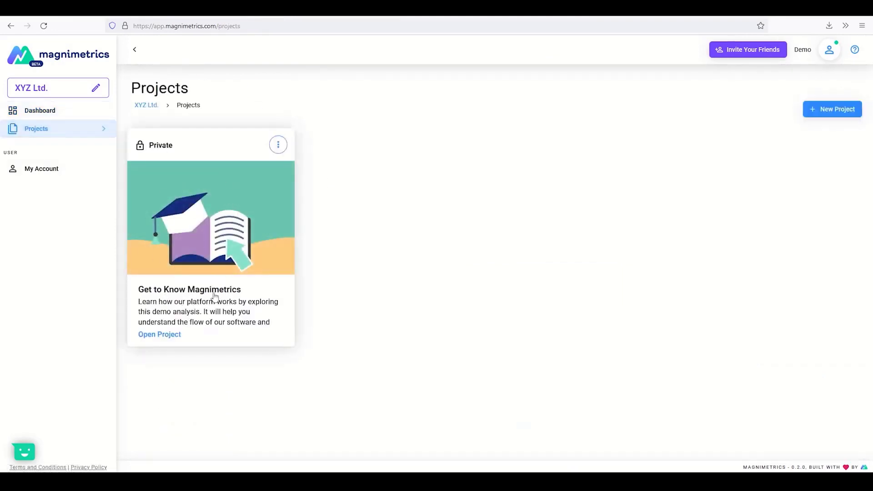
pyautogui.click(829, 49)
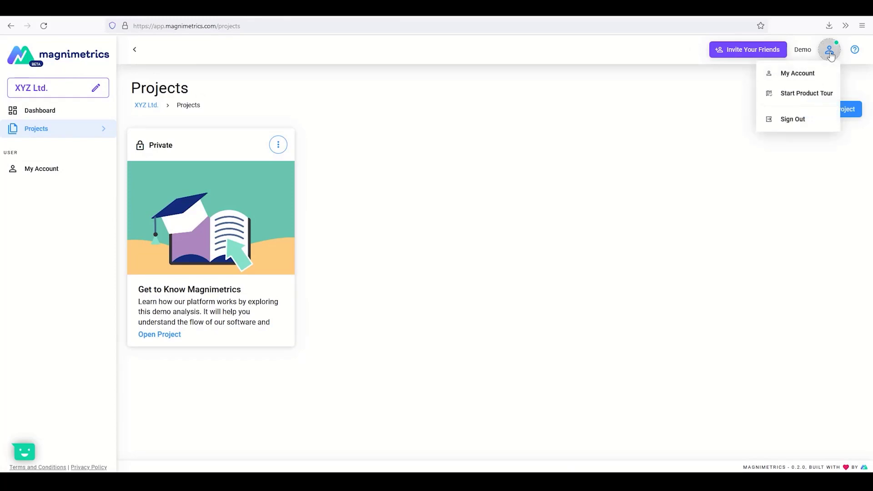
pyautogui.click(796, 96)
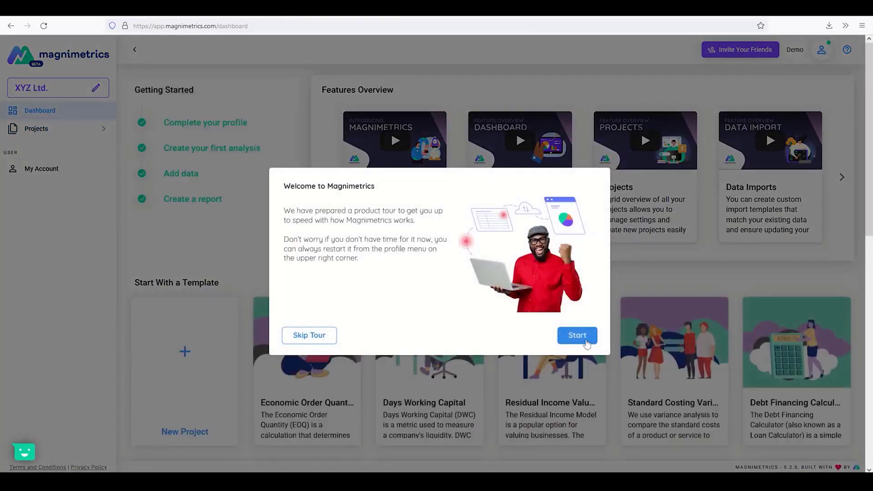
pyautogui.click(586, 342)
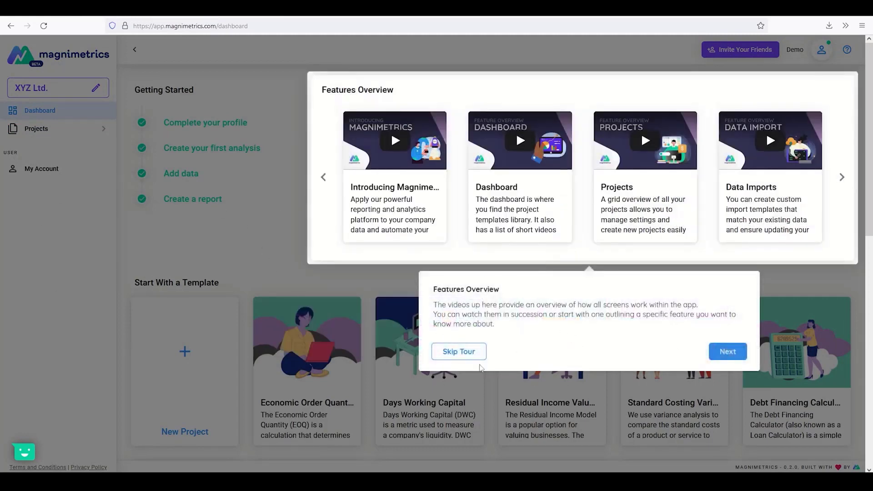
pyautogui.click(455, 355)
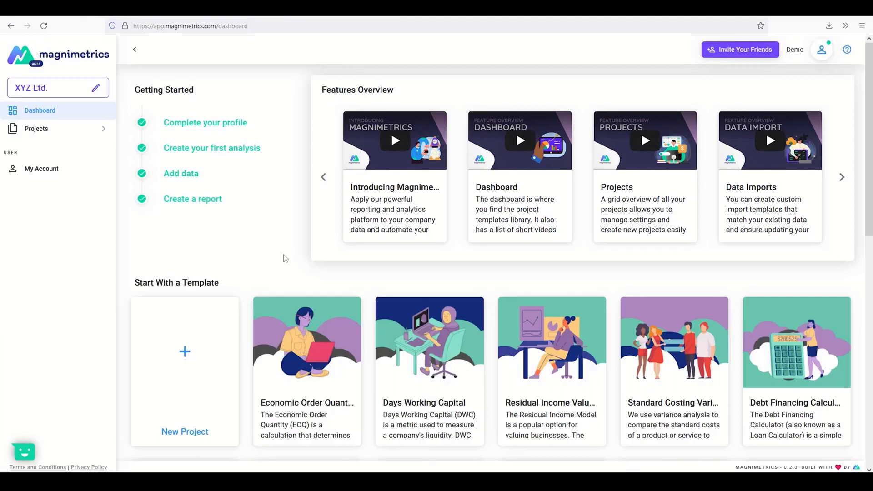
# Create a private project from the Economic Order Quantity template with its sample data copied over
pyautogui.scroll(-2, 283, 255)
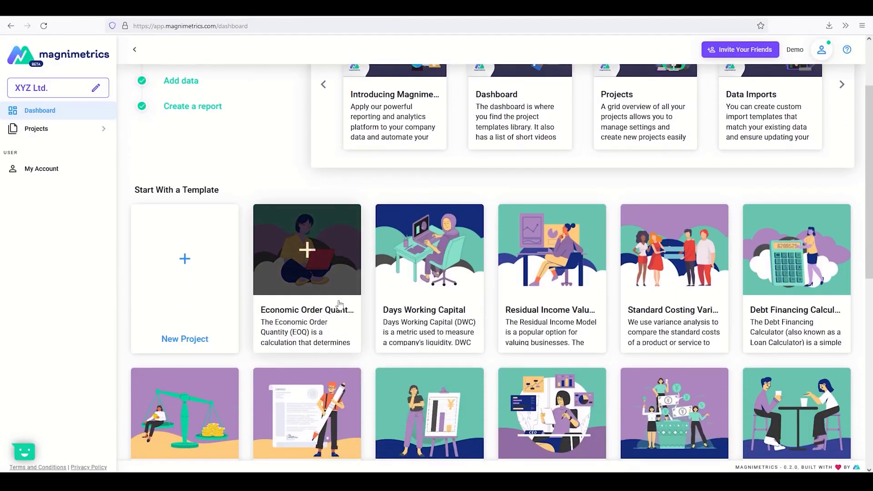
pyautogui.click(317, 253)
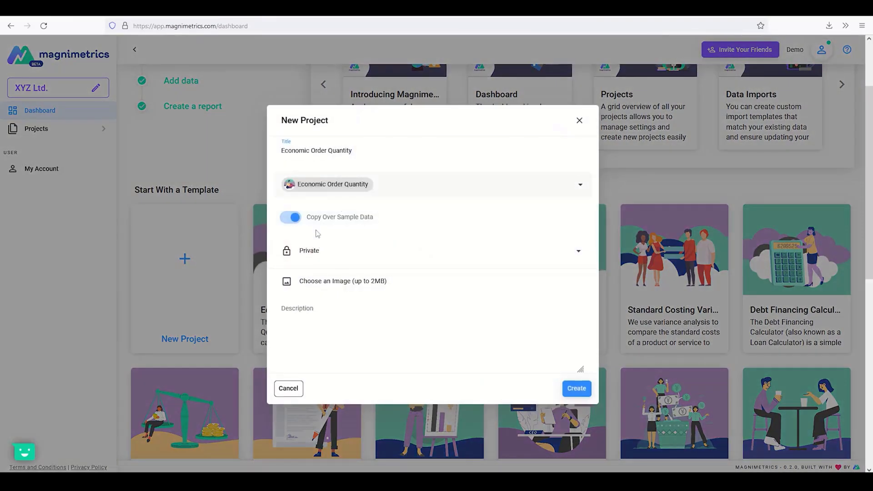
pyautogui.click(293, 218)
pyautogui.click(293, 218)
pyautogui.click(294, 223)
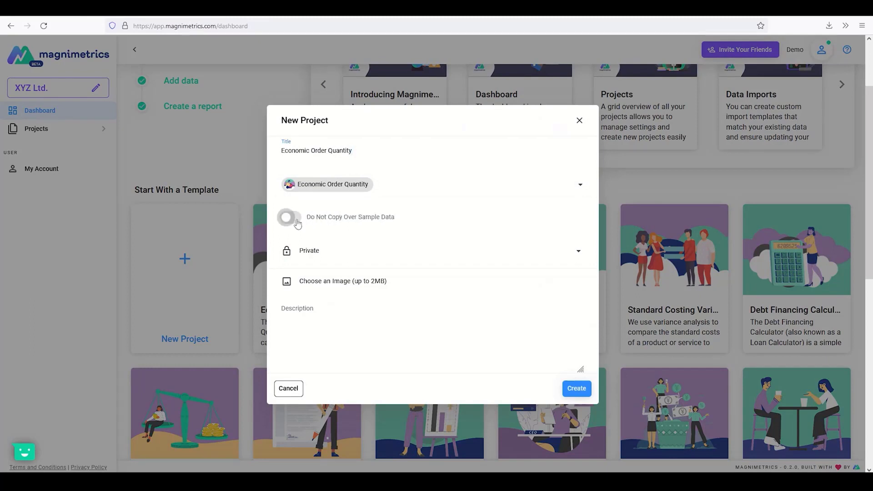
pyautogui.click(298, 223)
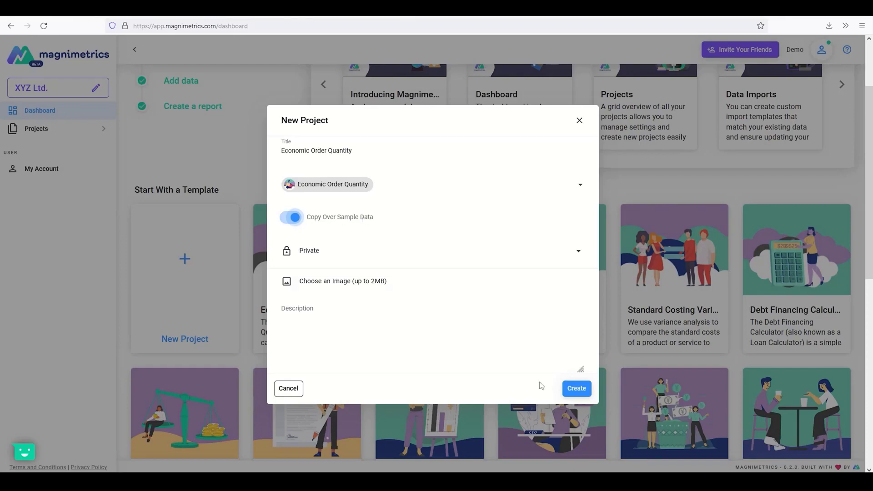
pyautogui.click(577, 389)
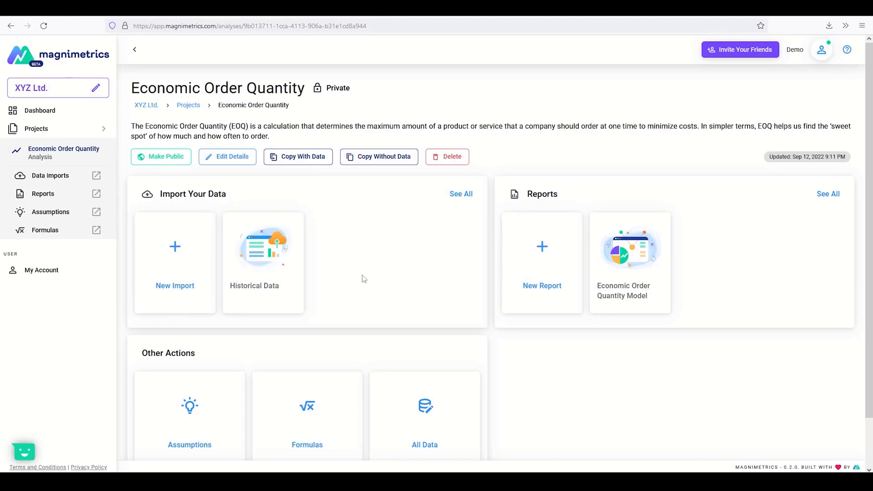
# Look over the sections of the new Economic Order Quantity project and view its data imports
pyautogui.scroll(-1, 219, 372)
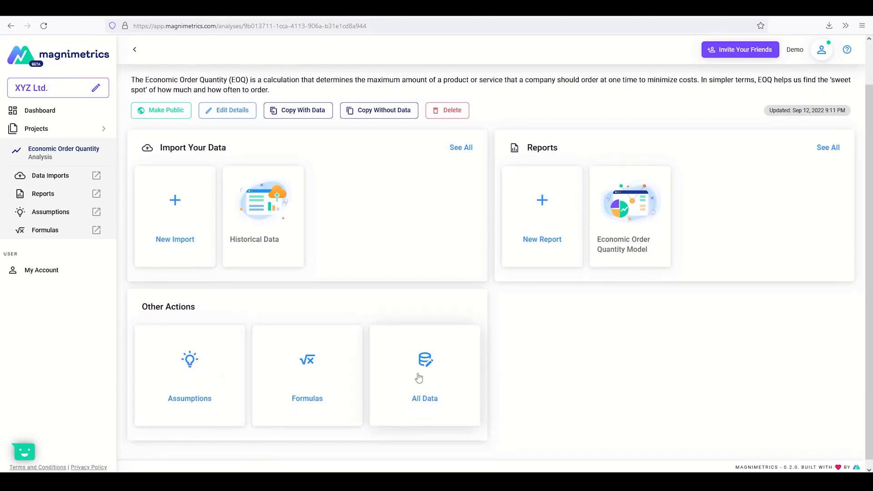
pyautogui.scroll(1, 405, 414)
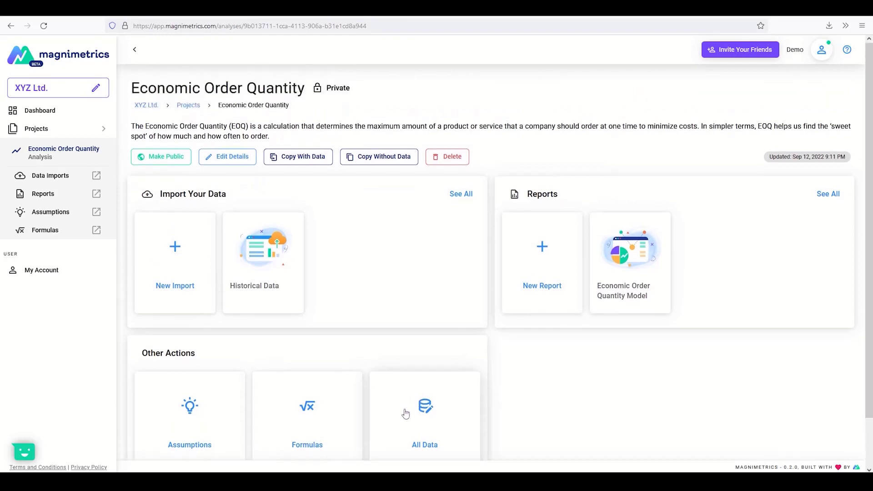
pyautogui.click(38, 176)
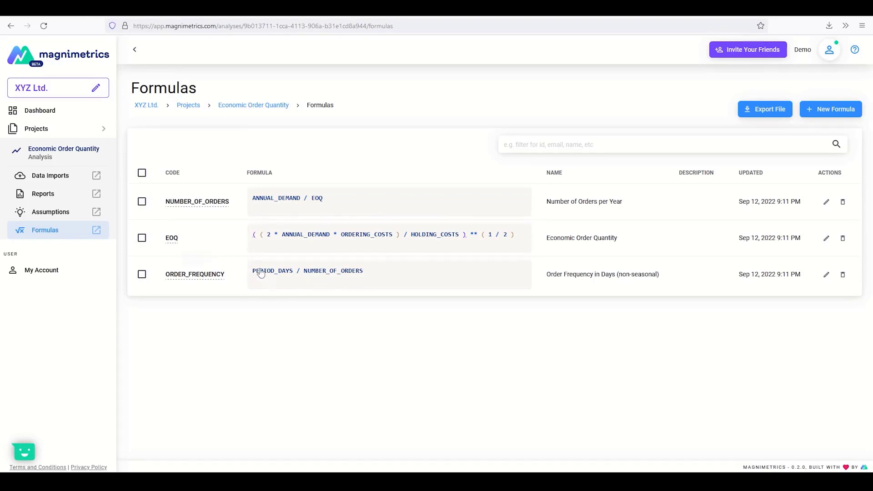
# Open the Economic Order Quantity Model report and examine its headings, text, calculation table and analysis point
pyautogui.click(57, 195)
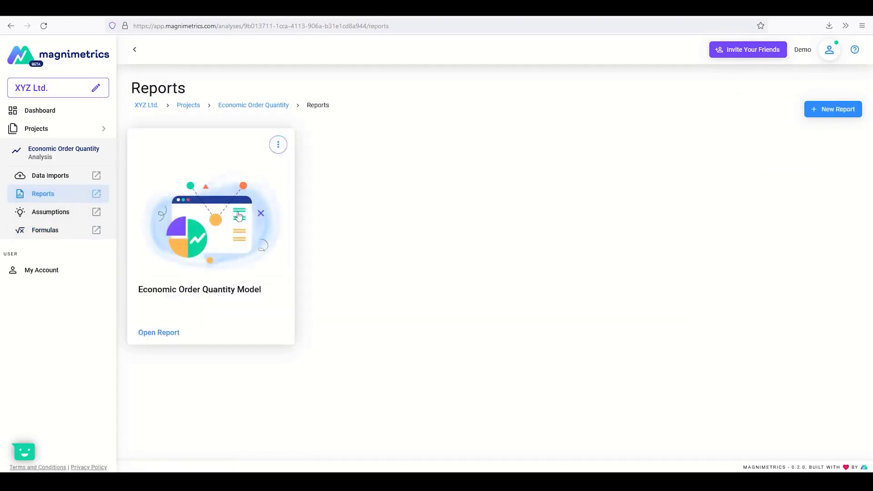
pyautogui.click(279, 145)
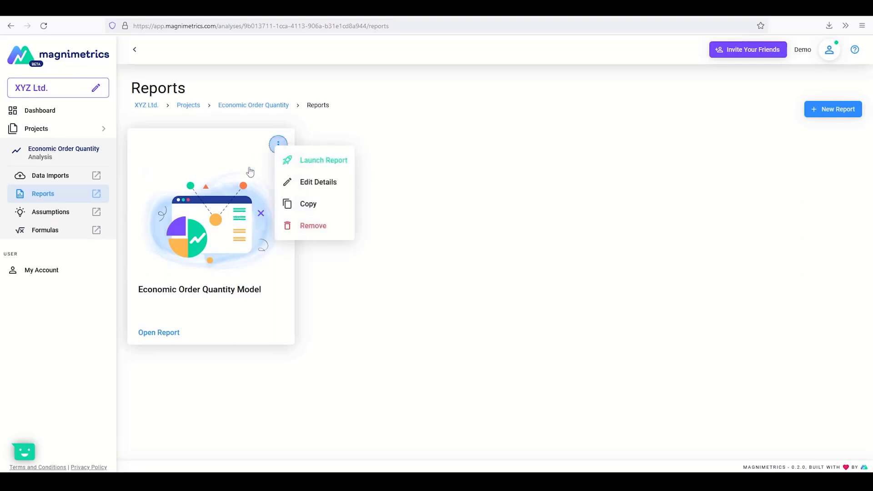
pyautogui.click(195, 230)
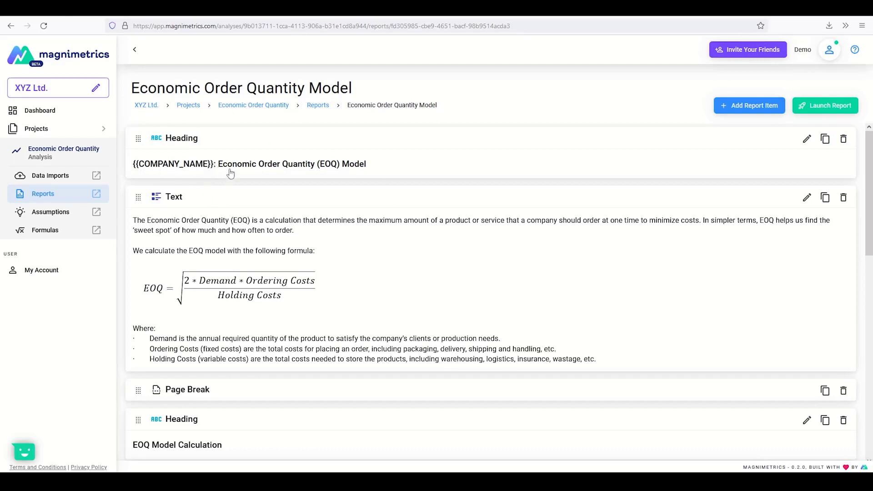
pyautogui.scroll(-1, 224, 192)
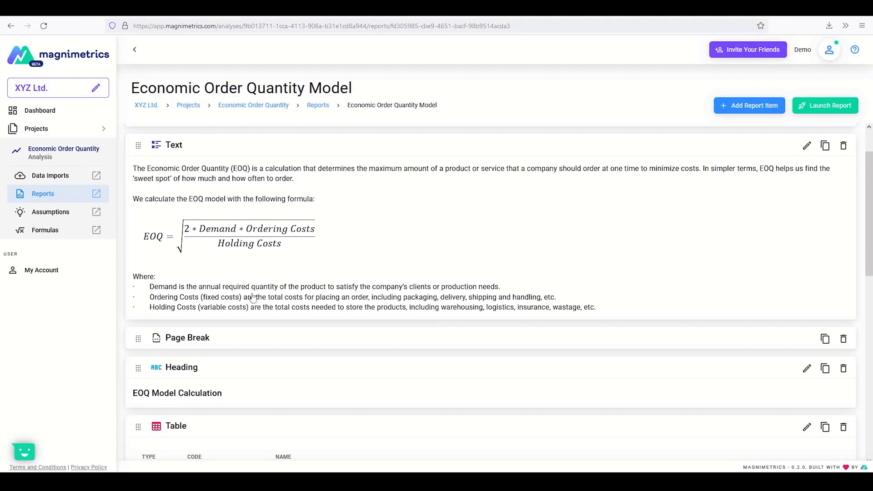
pyautogui.scroll(-3, 218, 228)
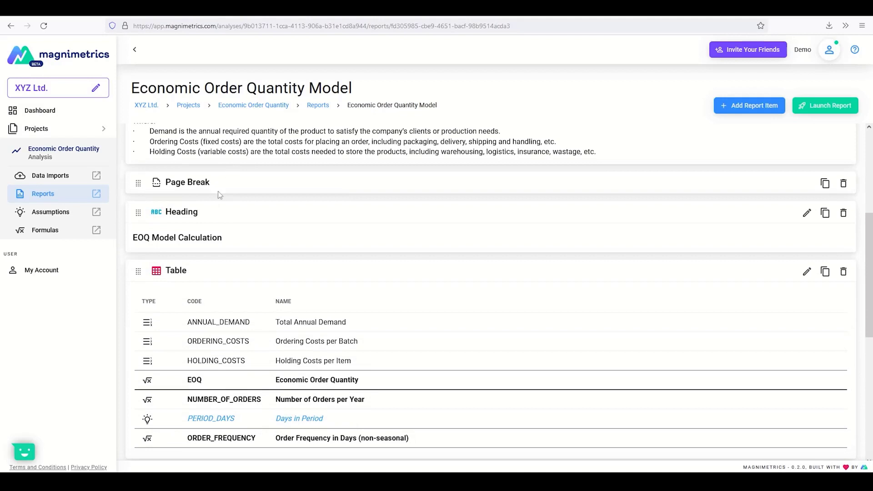
pyautogui.scroll(-1, 219, 195)
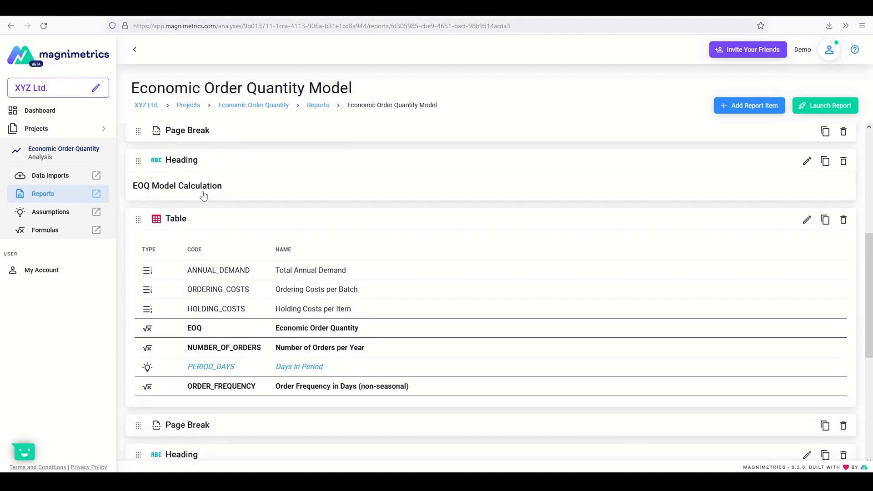
pyautogui.scroll(-1, 205, 197)
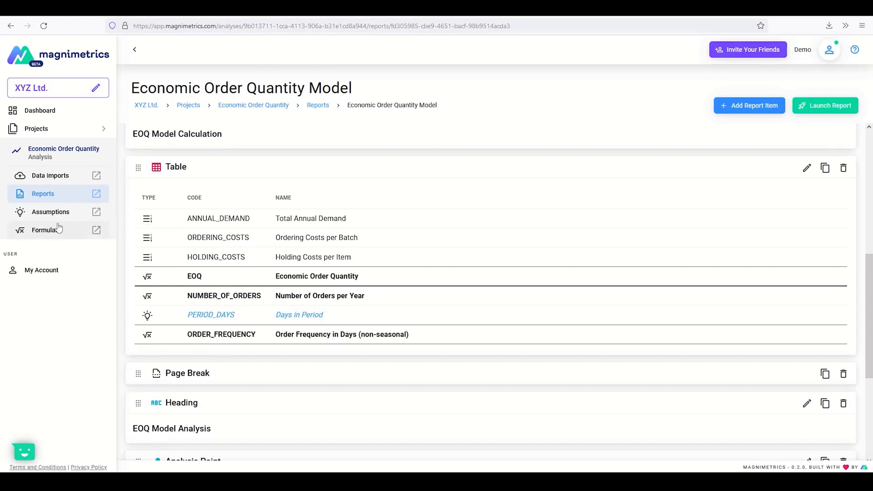
pyautogui.scroll(-3, 202, 249)
pyautogui.scroll(-2, 202, 249)
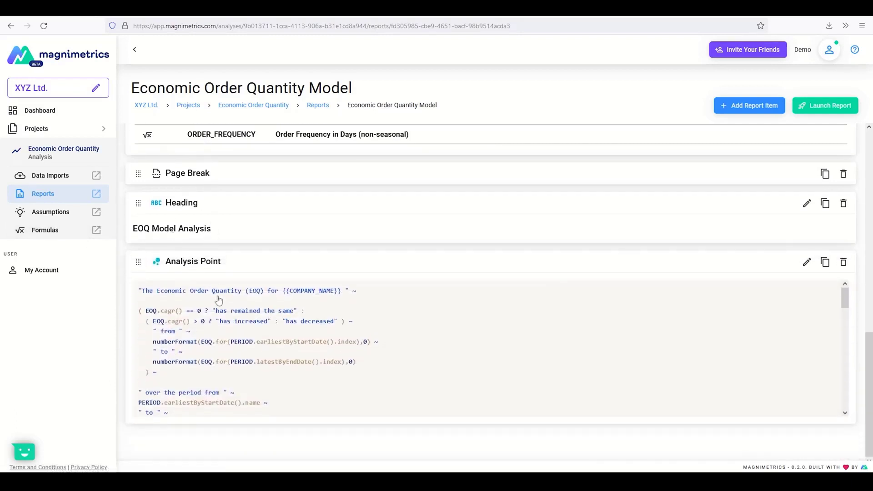
# Open the report's analysis point for editing, review its formula and the Syntax Help, and close it without saving
pyautogui.click(807, 262)
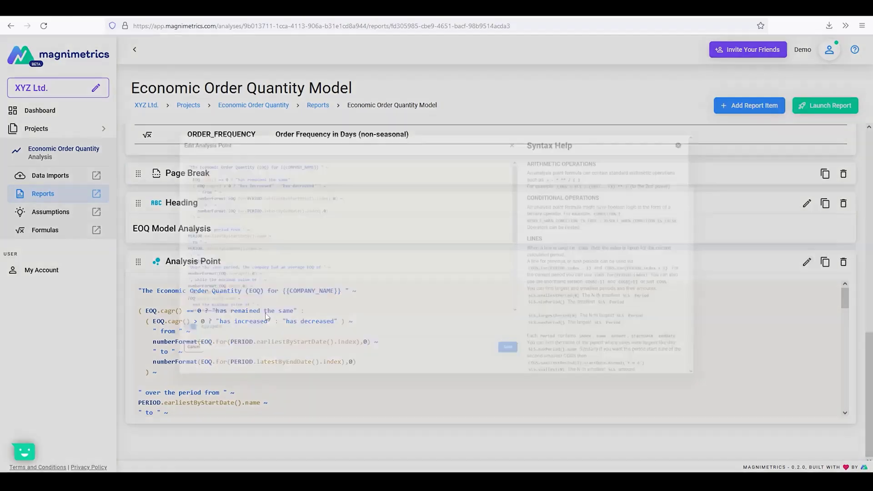
pyautogui.scroll(-4, 148, 162)
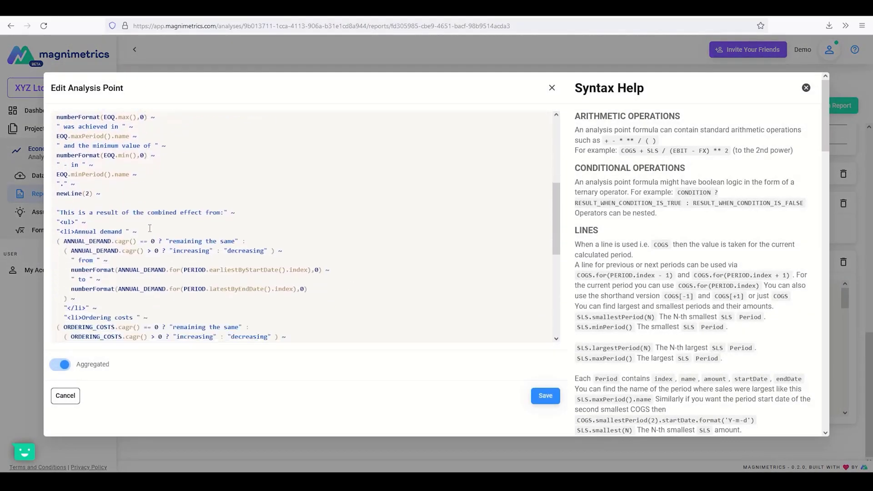
pyautogui.scroll(-1, 149, 228)
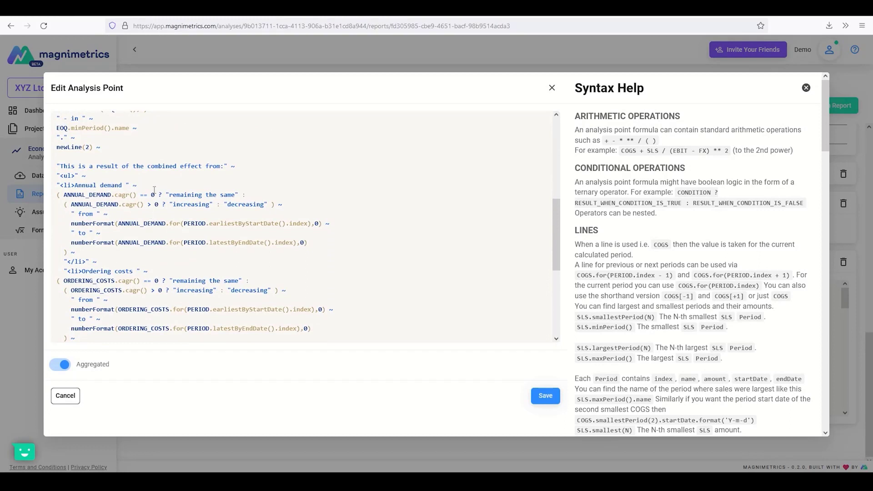
pyautogui.scroll(-2, 144, 201)
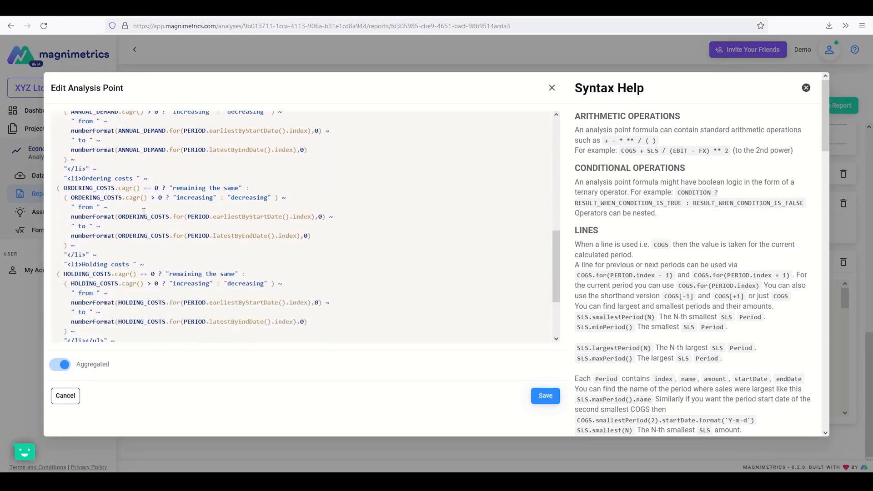
pyautogui.scroll(-2, 163, 217)
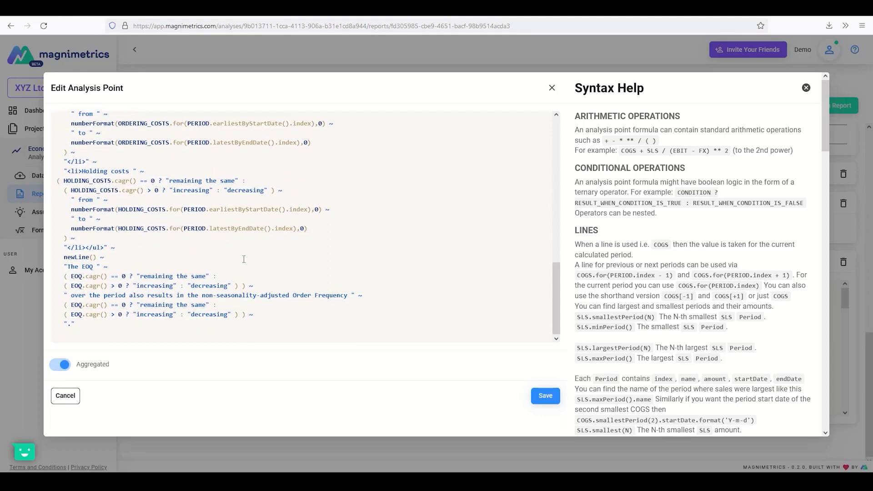
pyautogui.scroll(-7, 712, 223)
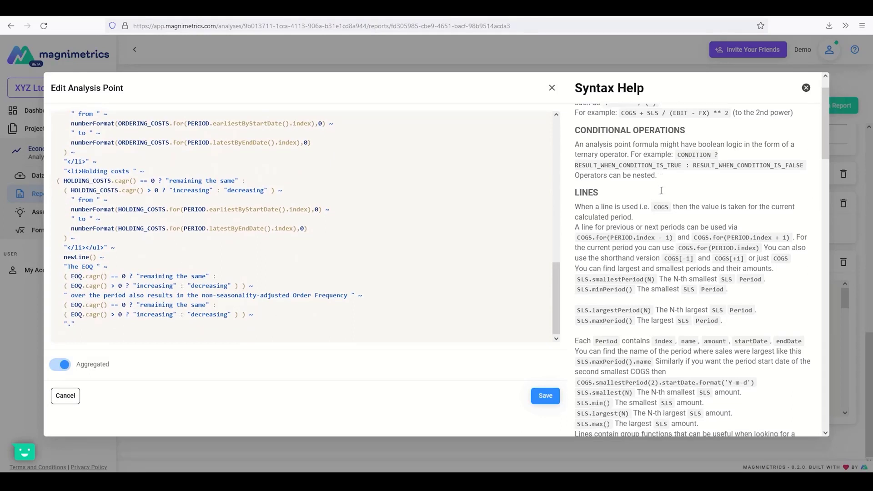
pyautogui.scroll(-8, 631, 201)
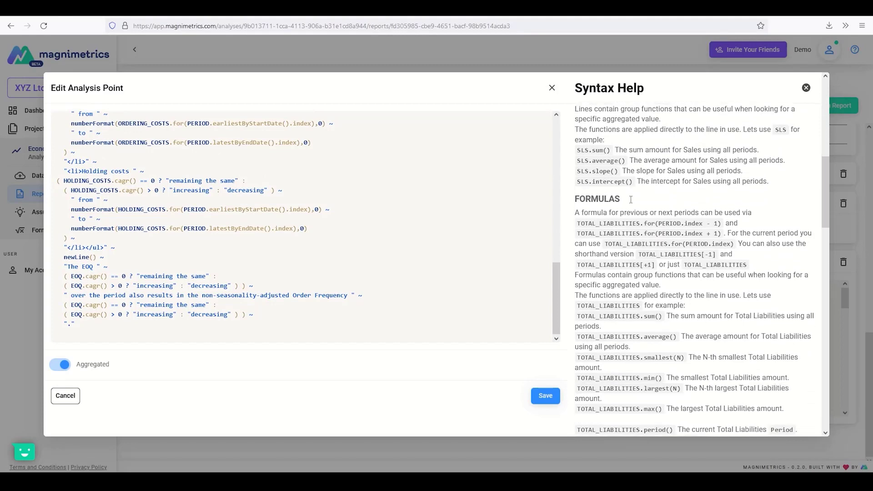
pyautogui.scroll(-14, 631, 203)
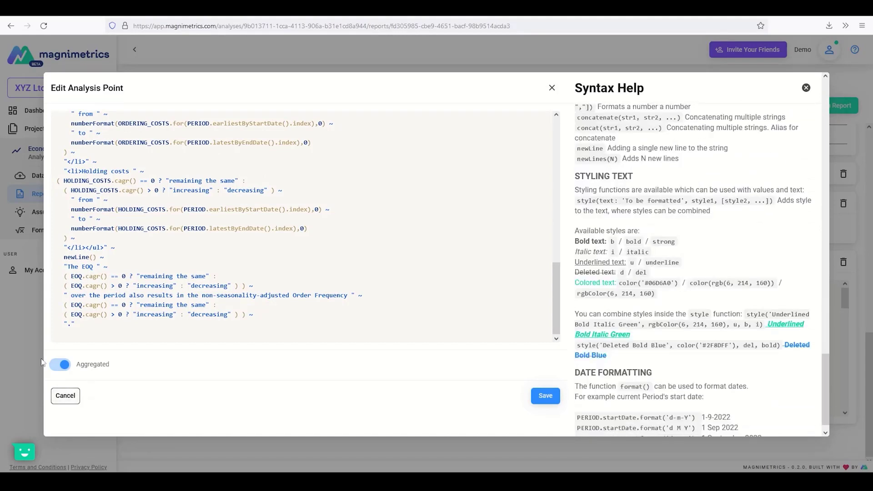
pyautogui.click(65, 396)
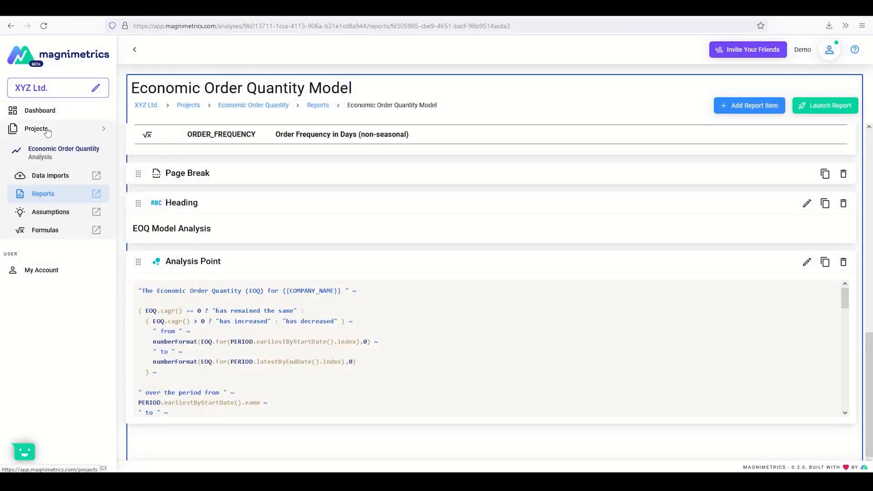
# View the projects list and return to the dashboard to browse the available project templates
pyautogui.click(47, 131)
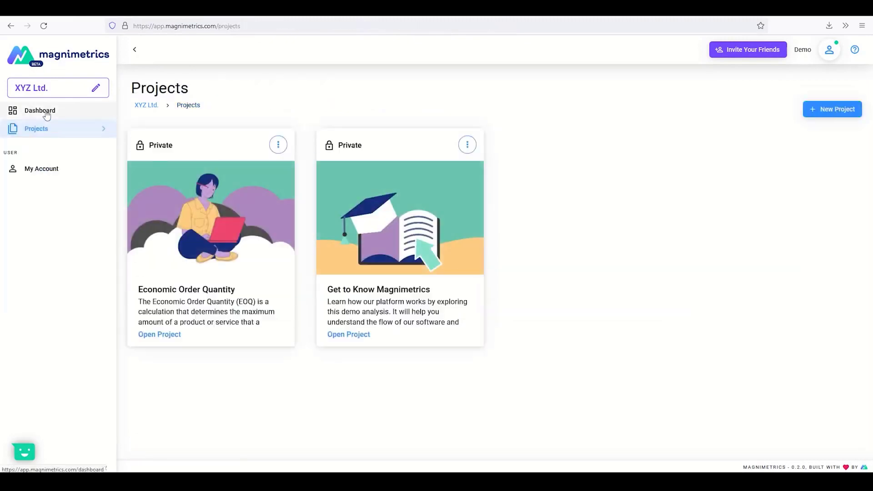
pyautogui.click(47, 115)
pyautogui.scroll(-5, 334, 286)
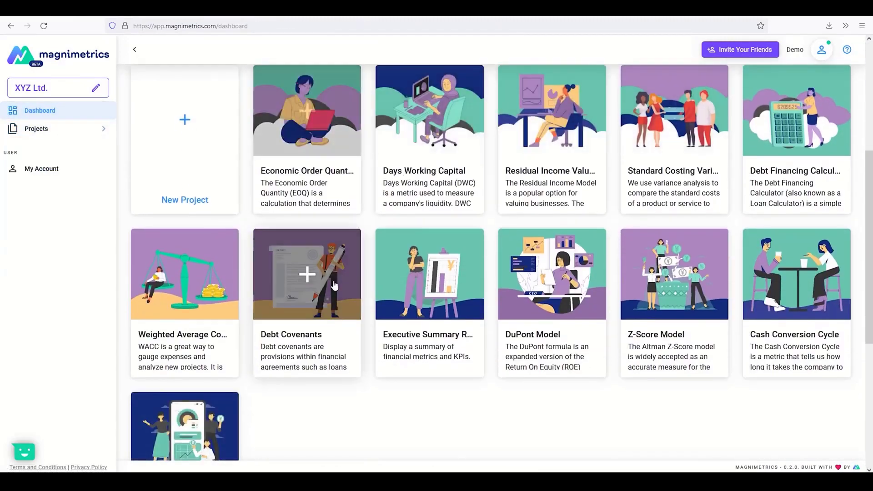
# Create a private project from the Profitability Ratios Analysis template without copying over the sample data
pyautogui.scroll(-3, 334, 285)
pyautogui.click(185, 298)
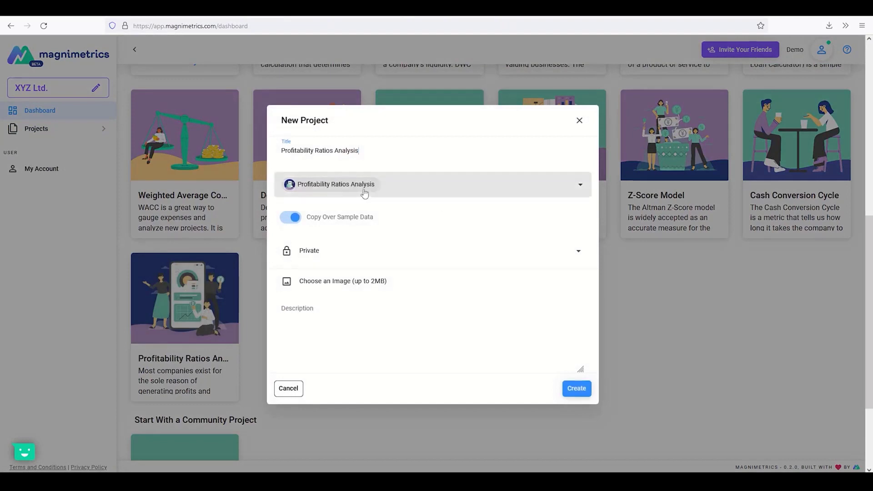
pyautogui.click(301, 223)
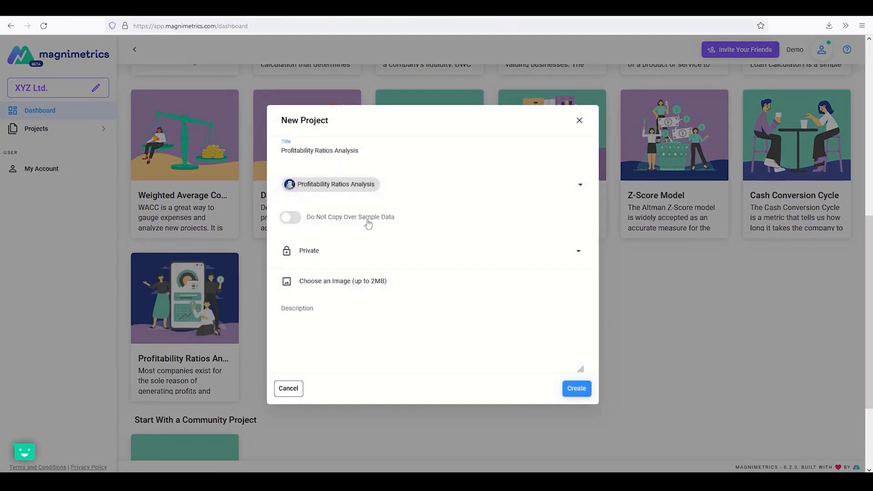
pyautogui.click(580, 390)
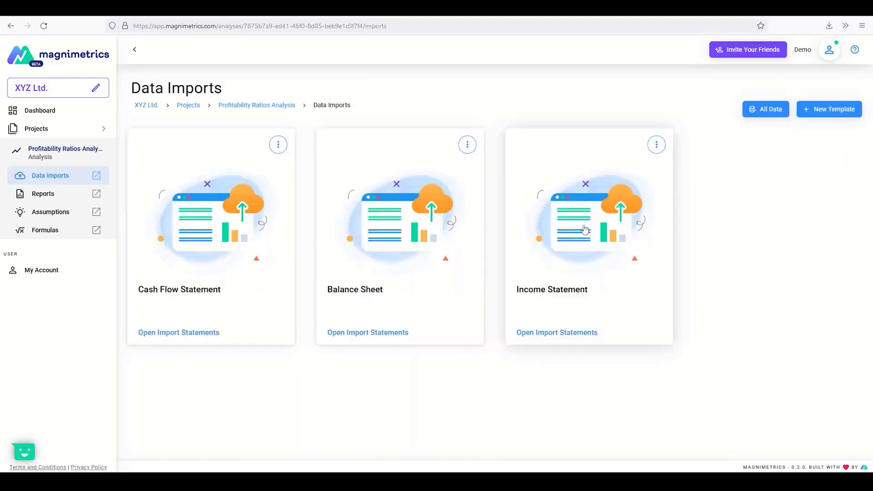
# Start a file import for the Income Statement, using the IS sheet with headers and skipping the line codes column selection
pyautogui.click(586, 229)
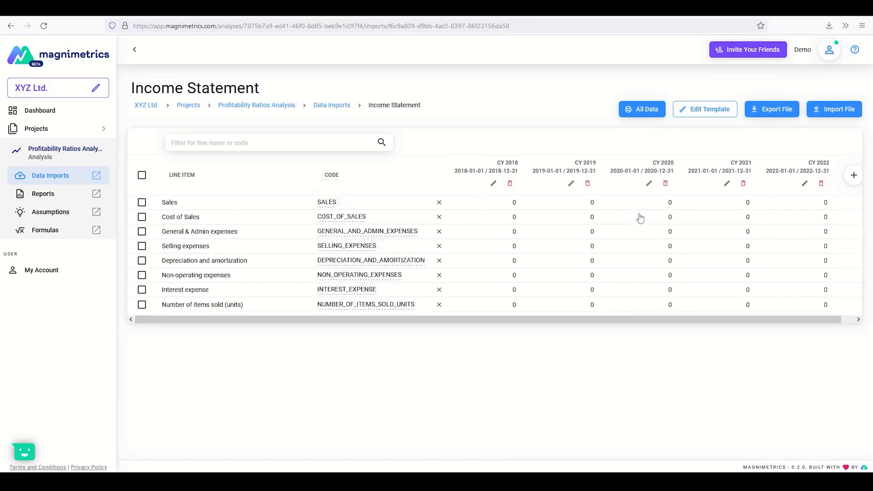
pyautogui.click(835, 110)
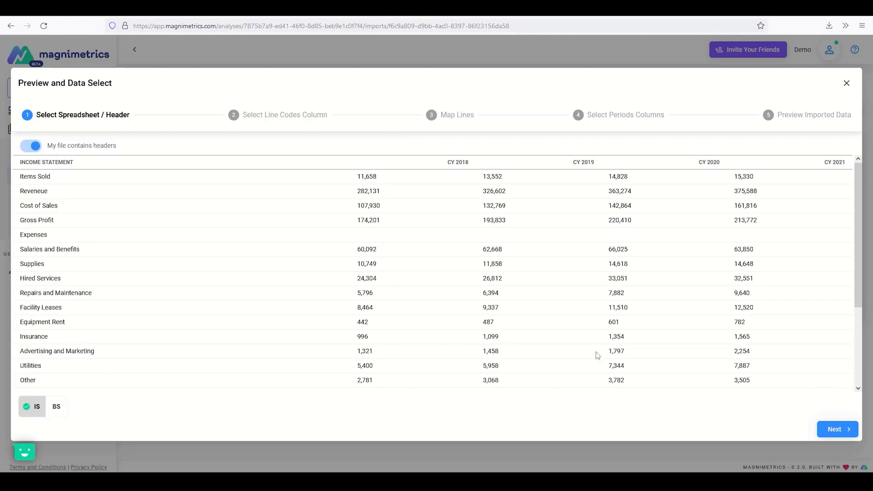
pyautogui.click(835, 429)
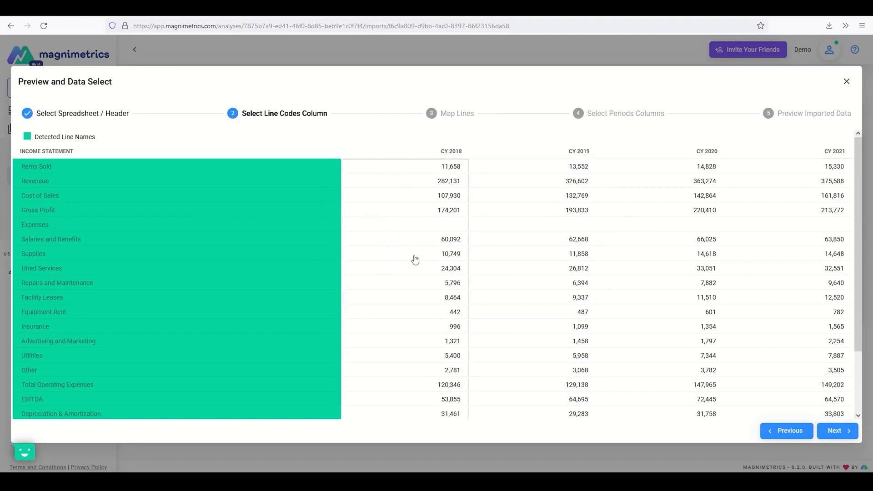
pyautogui.click(842, 436)
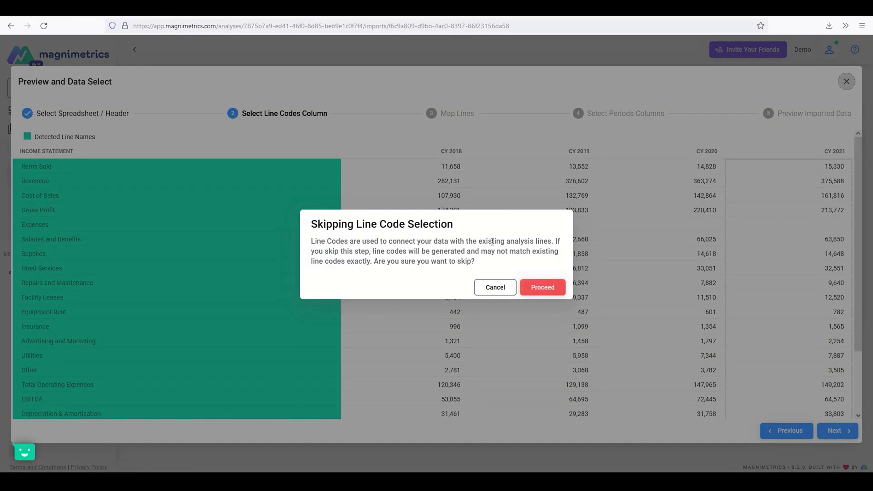
pyautogui.click(548, 291)
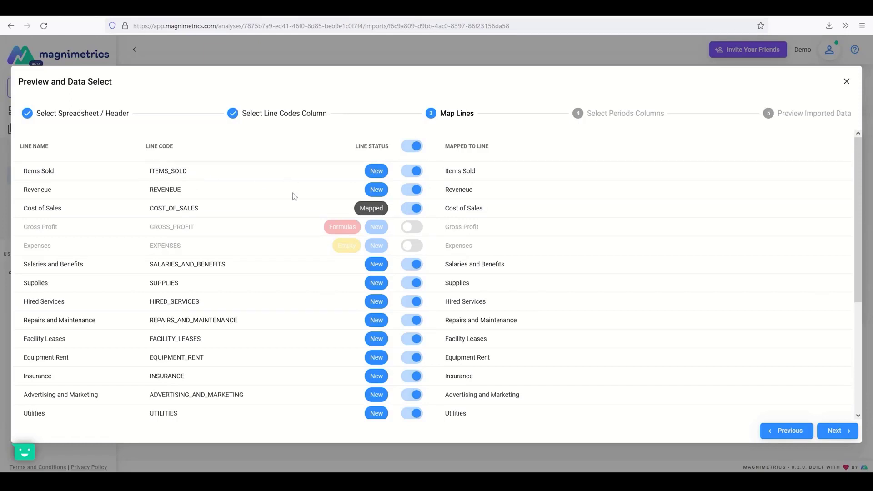
# Map the Items Sold line to Number of items sold (units)
pyautogui.click(471, 177)
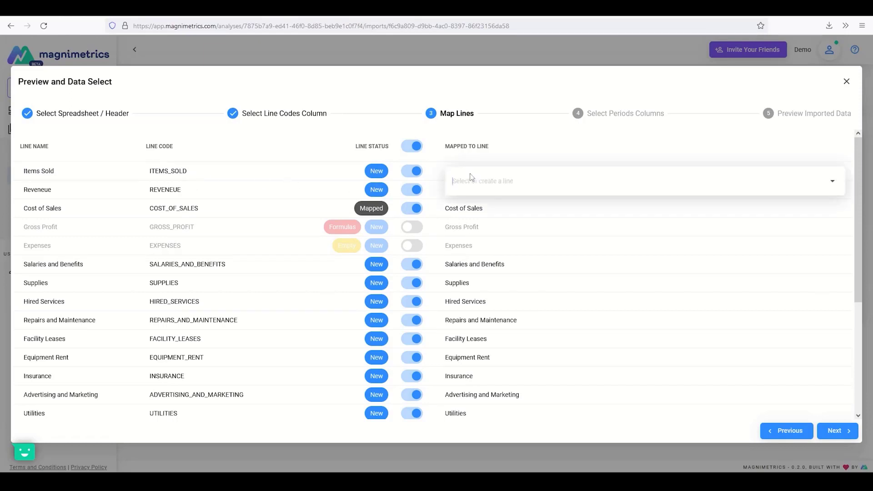
pyautogui.write('items')
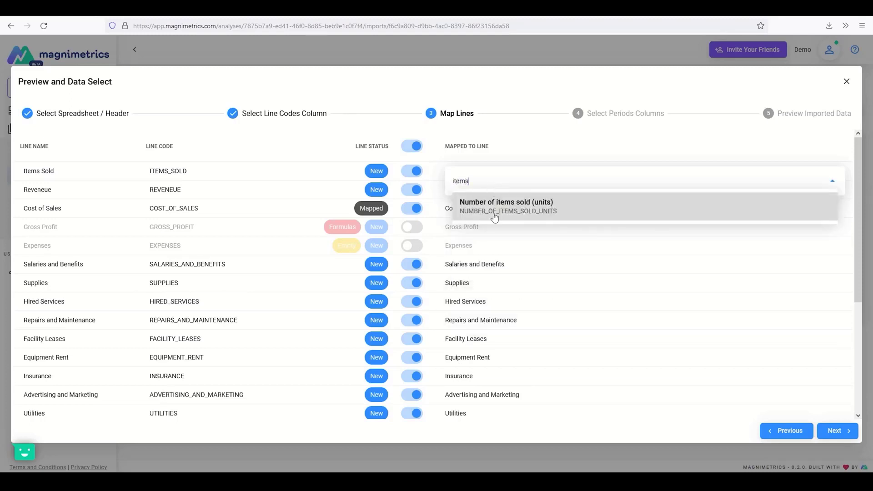
pyautogui.click(522, 212)
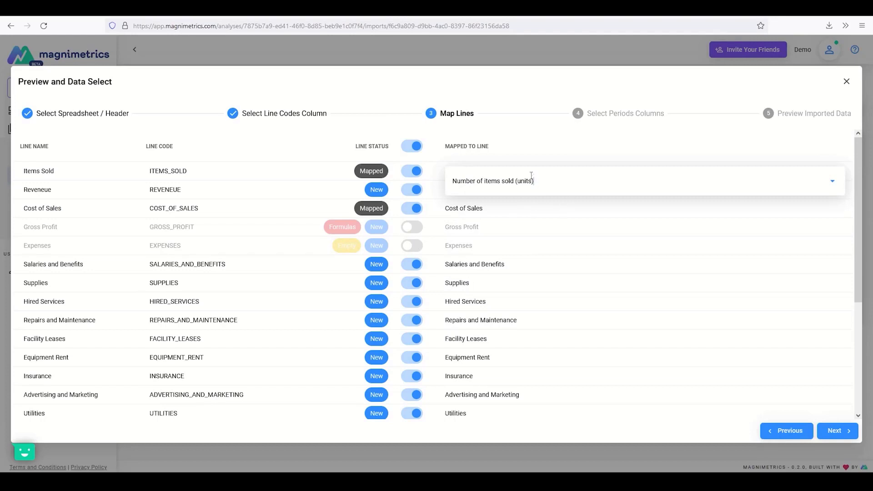
pyautogui.click(548, 182)
pyautogui.click(549, 186)
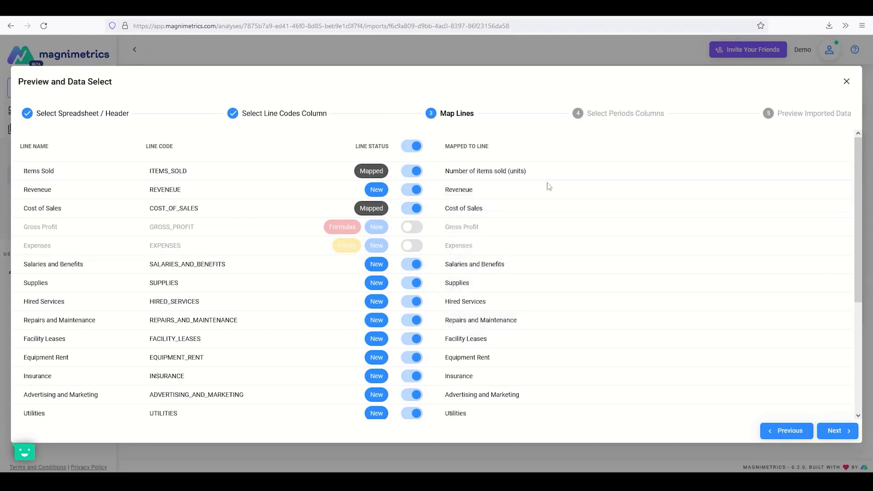
# Map the Reveneue line to the existing Sales line
pyautogui.click(464, 192)
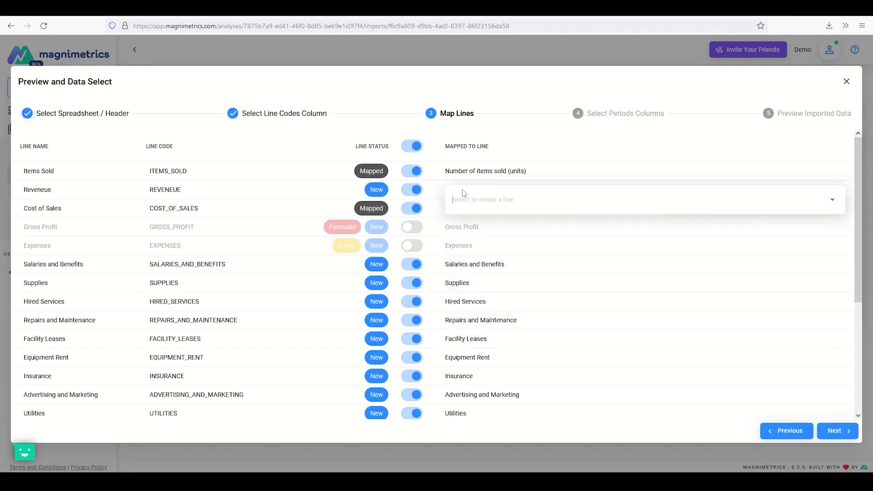
pyautogui.click(833, 198)
pyautogui.scroll(-6, 513, 298)
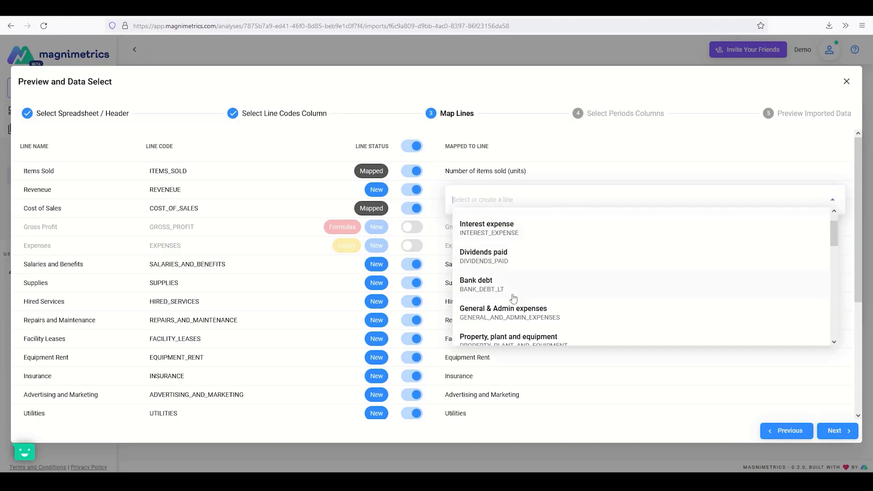
pyautogui.scroll(-3, 513, 301)
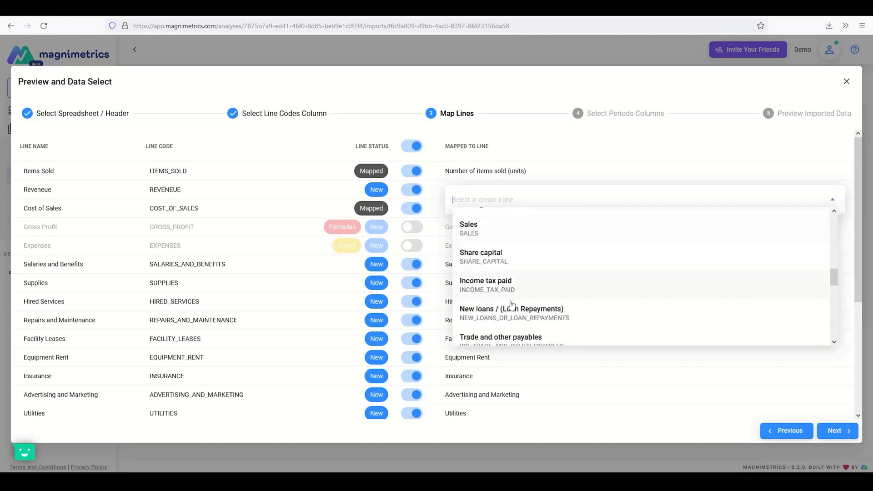
pyautogui.click(484, 230)
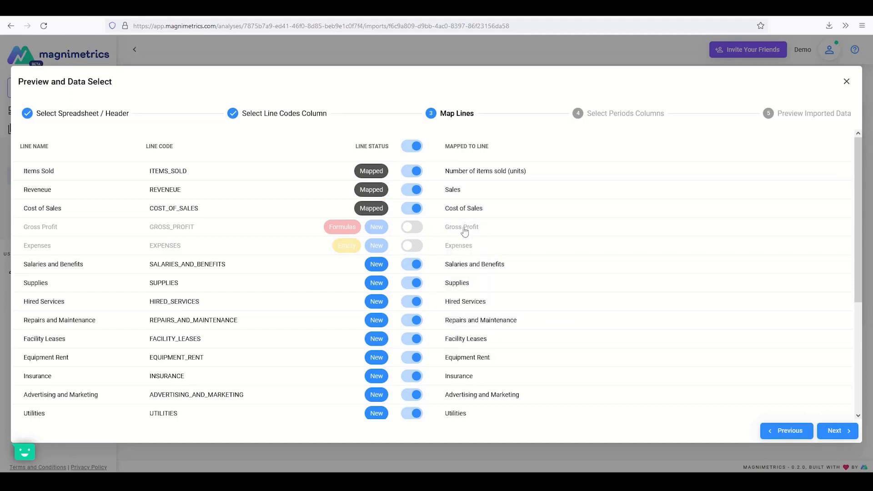
# Map the Salaries and Benefits and Supplies lines to General & Admin expenses
pyautogui.scroll(-2, 463, 310)
pyautogui.click(486, 216)
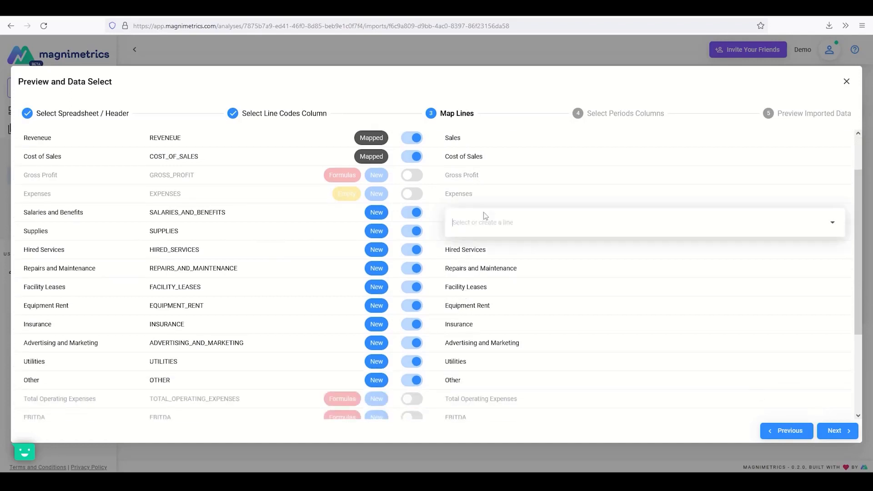
pyautogui.write('ad')
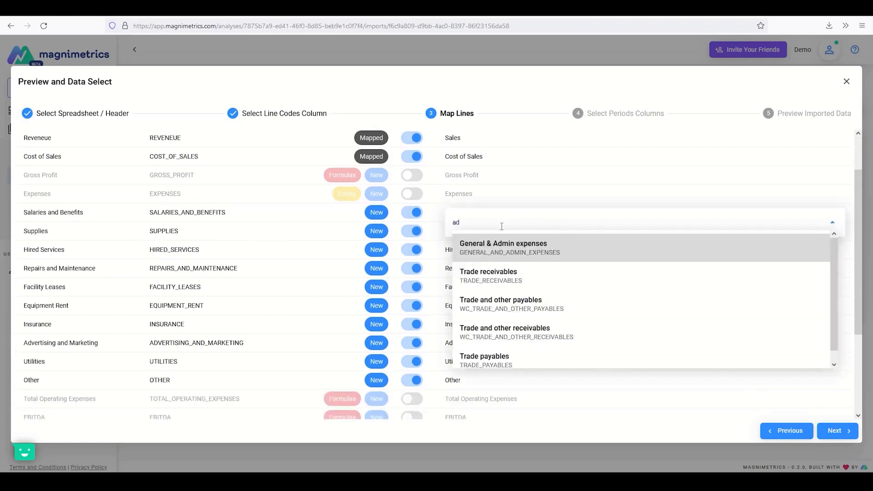
pyautogui.click(510, 254)
pyautogui.click(461, 234)
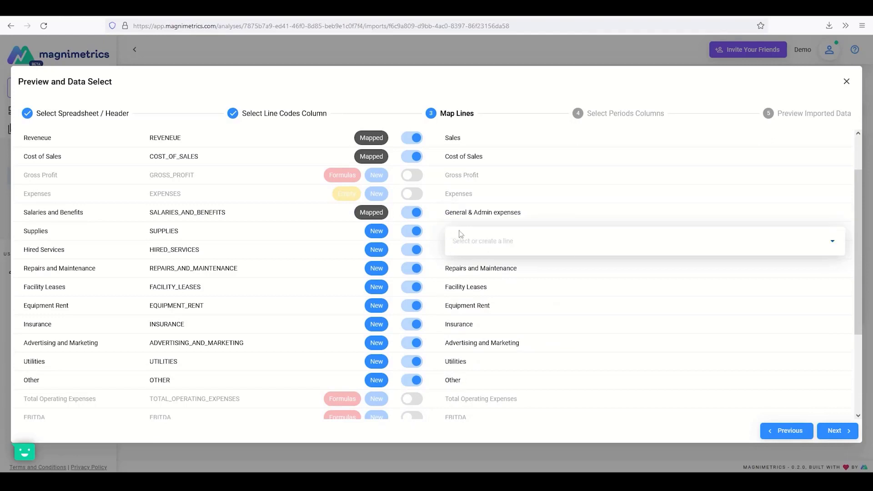
pyautogui.write('ad')
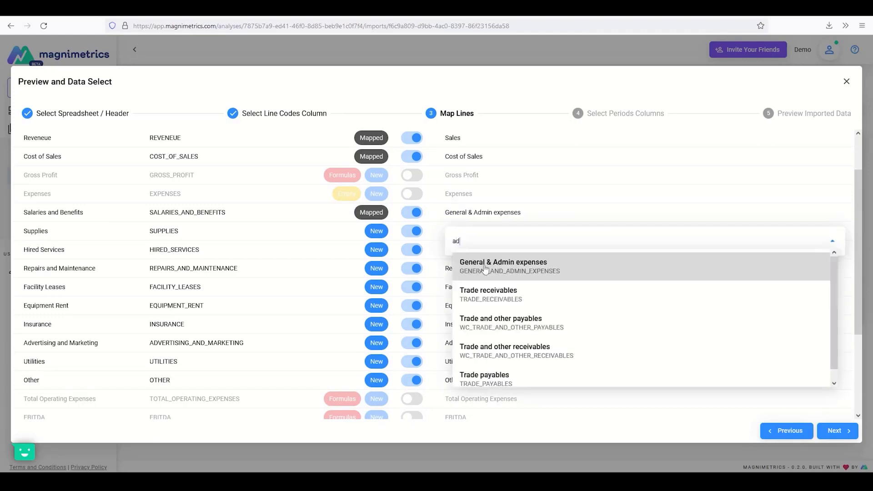
pyautogui.click(478, 265)
# Map Hired Services, Repairs and Maintenance, Facility Leases, Equipment Rent and Insurance to General & Admin expenses
pyautogui.click(484, 251)
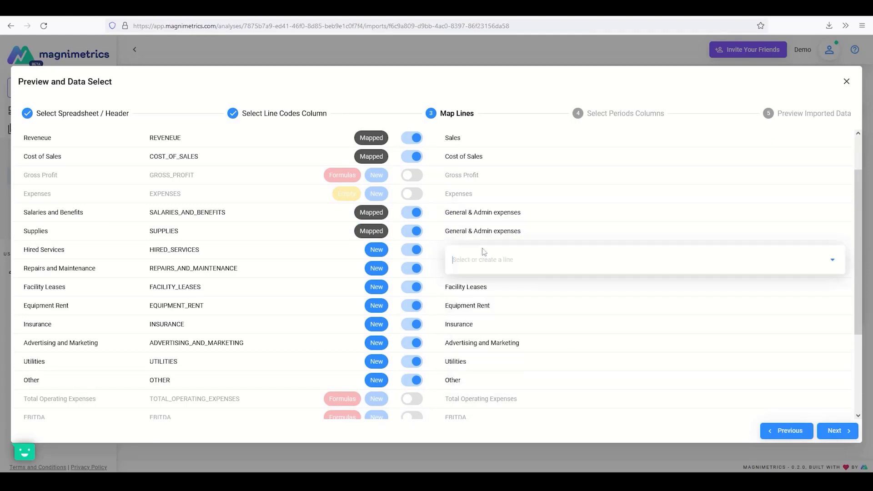
pyautogui.write('ad')
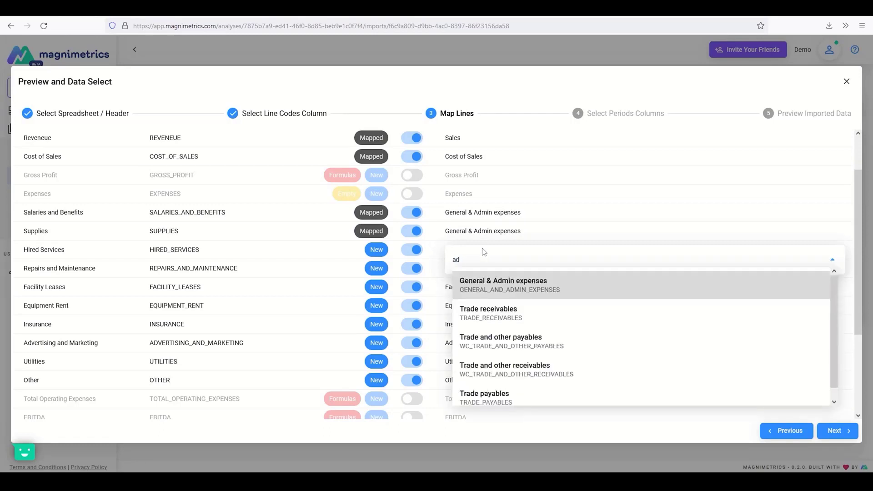
pyautogui.press('Return')
pyautogui.click(481, 268)
pyautogui.click(476, 287)
pyautogui.click(473, 306)
pyautogui.click(470, 326)
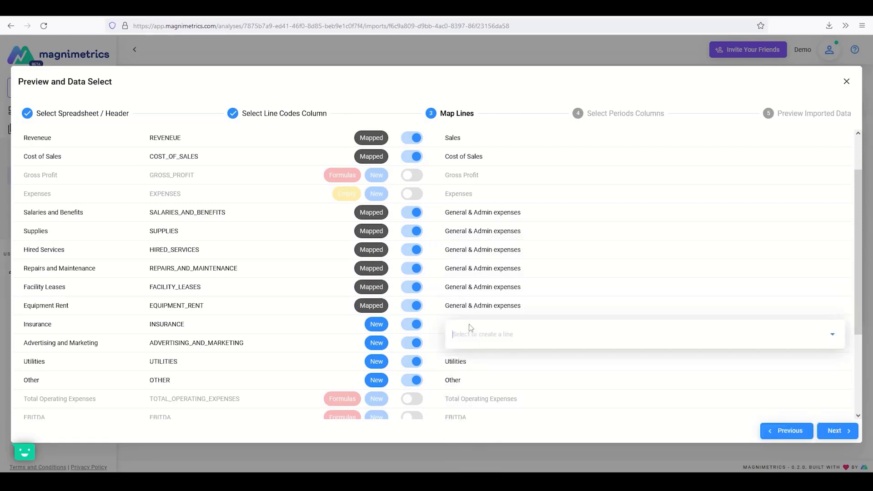
# Map Advertising and Marketing to Selling expenses, and Utilities and Other to General & Admin expenses
pyautogui.click(485, 343)
pyautogui.write('se')
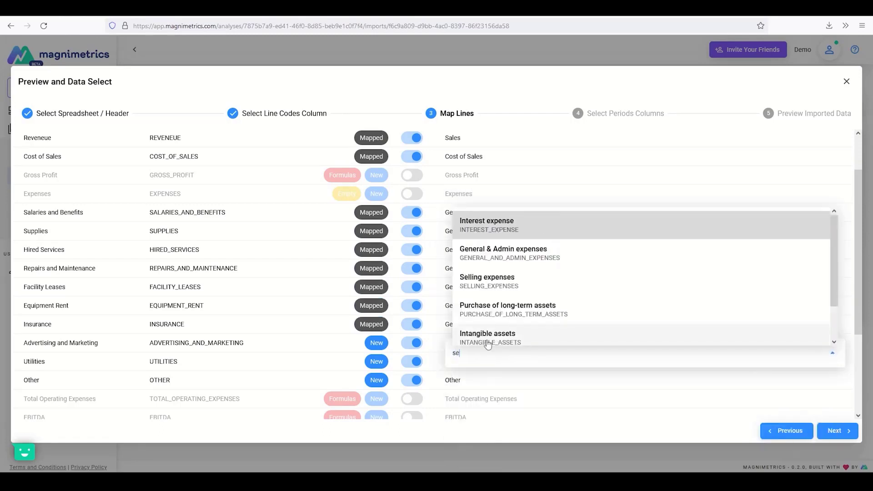
pyautogui.write('ll')
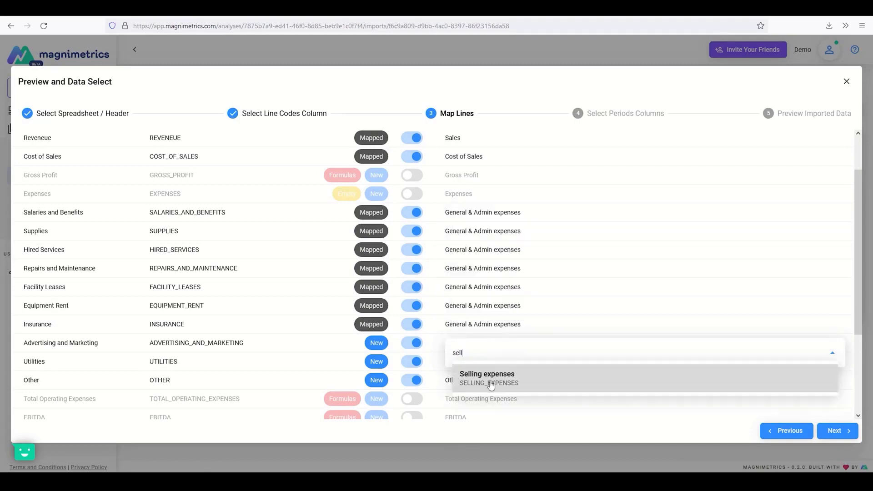
pyautogui.click(491, 382)
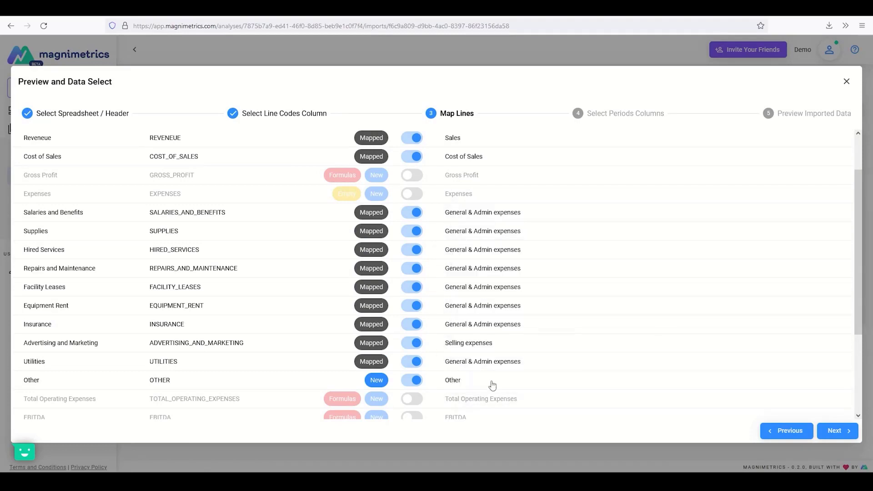
pyautogui.scroll(-1, 468, 363)
pyautogui.scroll(-1, 468, 363)
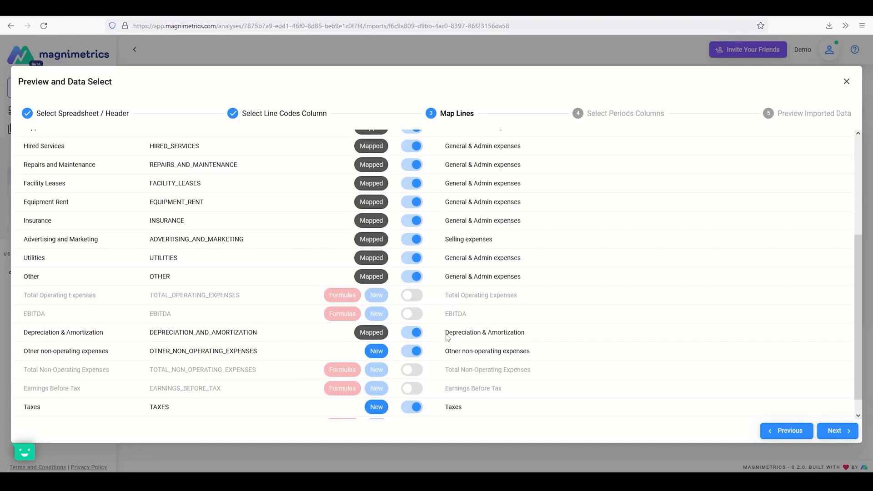
# Map the Otner non-operating expenses and Taxes lines to Non-operating expenses
pyautogui.click(498, 356)
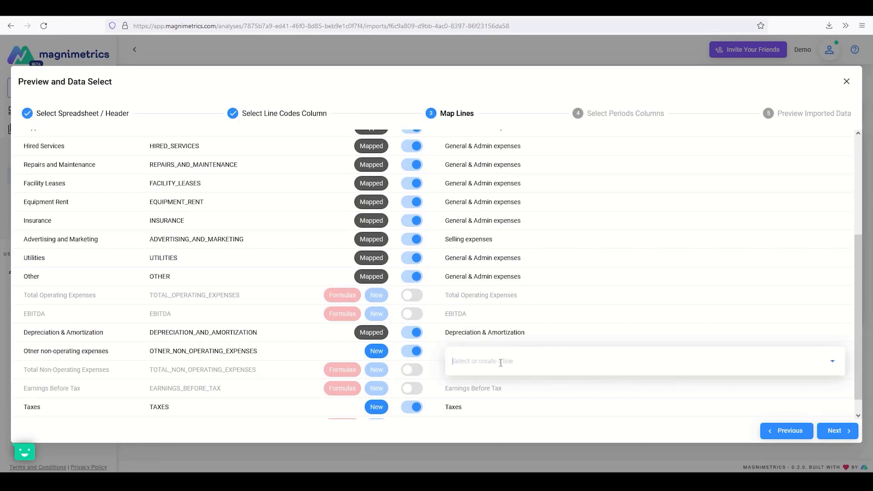
pyautogui.write('non')
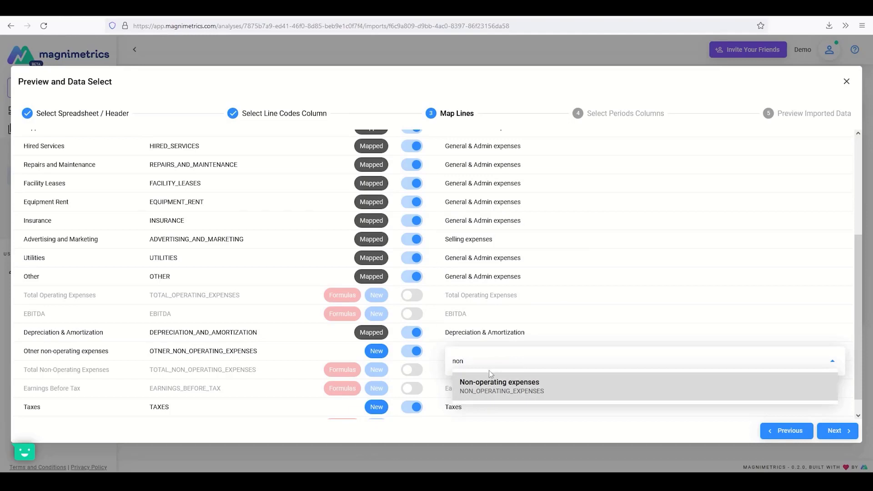
pyautogui.click(494, 384)
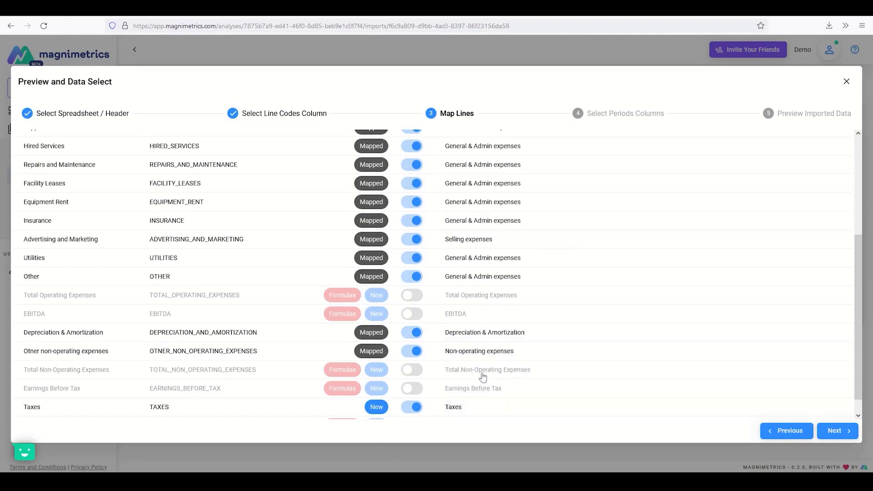
pyautogui.scroll(-1, 480, 372)
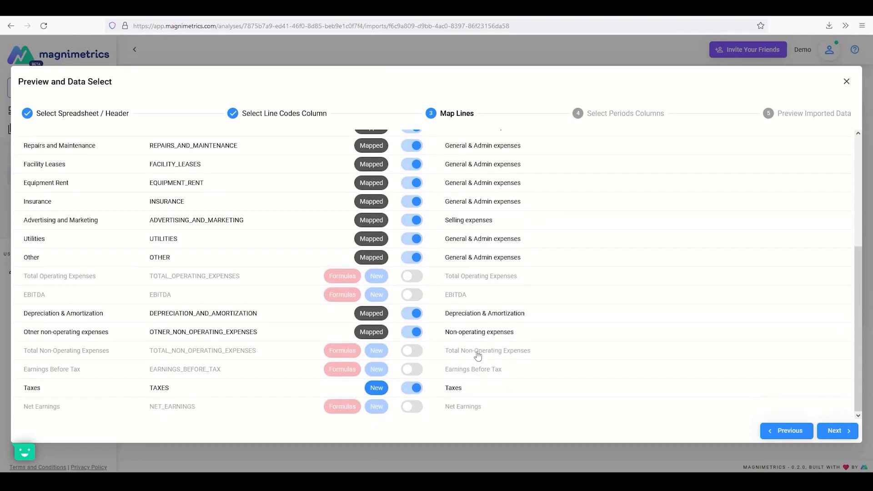
pyautogui.click(457, 389)
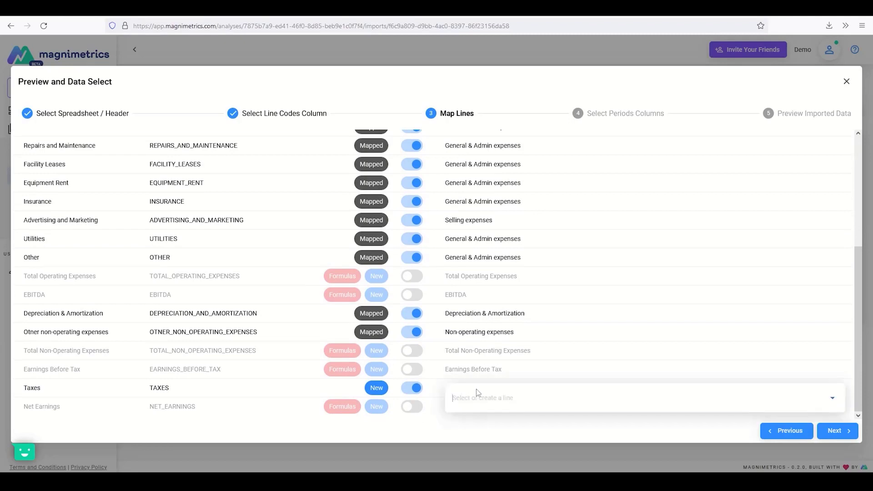
pyautogui.write('non')
pyautogui.press('Return')
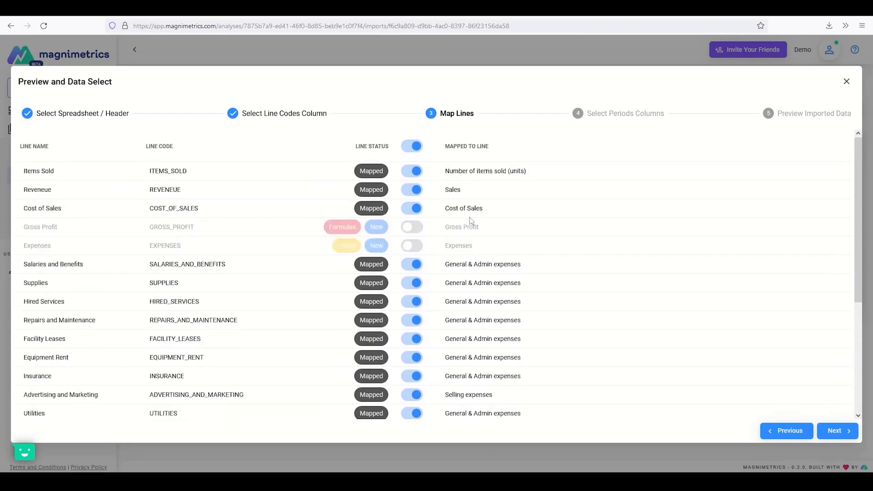
# Review the completed line mappings and proceed to selecting the periods columns
pyautogui.scroll(-4, 500, 322)
pyautogui.scroll(-1, 501, 322)
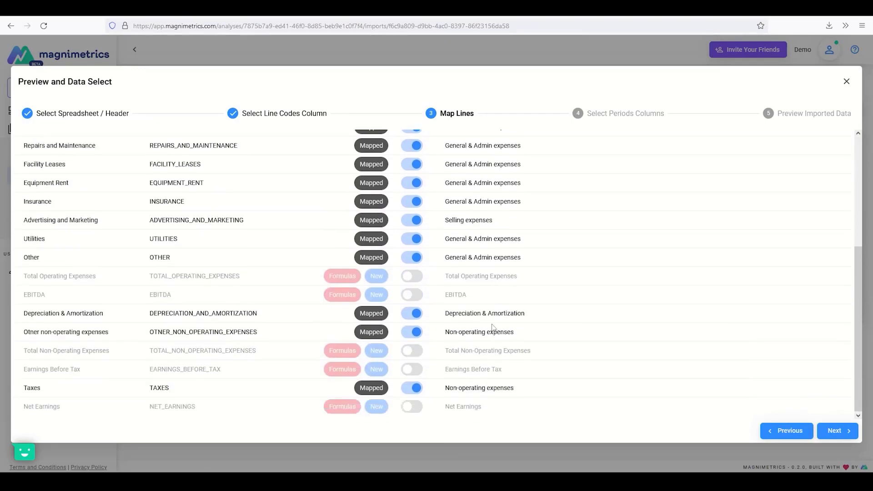
pyautogui.click(836, 431)
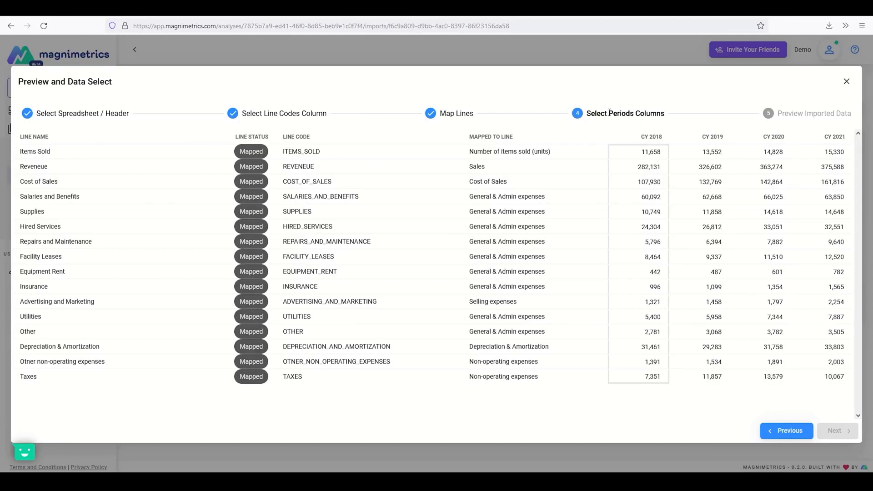
# Import the CY 2018 to CY 2021 income statement columns, replacing the existing data, and delete the CY 2022 period
pyautogui.moveTo(641, 209); pyautogui.dragTo(833, 191)
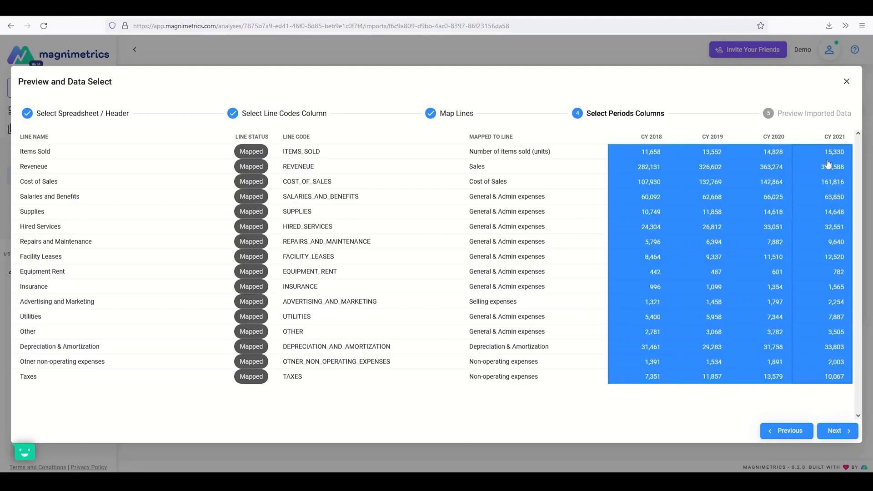
pyautogui.click(840, 431)
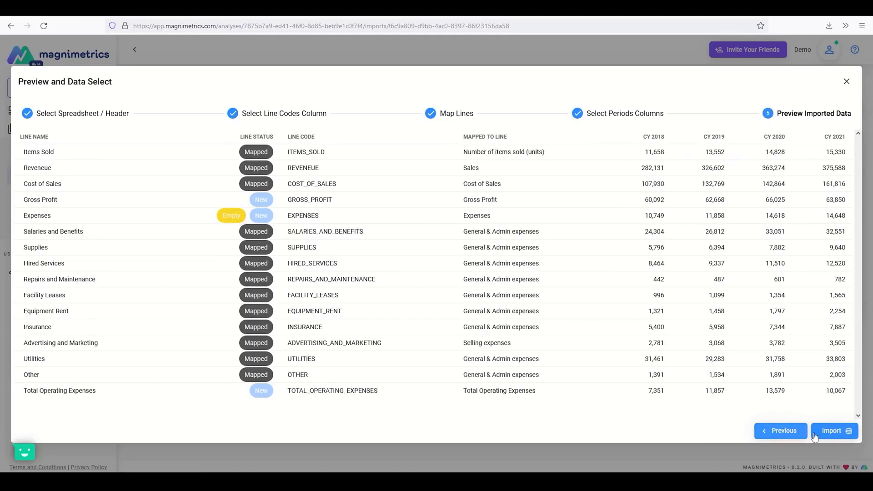
pyautogui.click(837, 433)
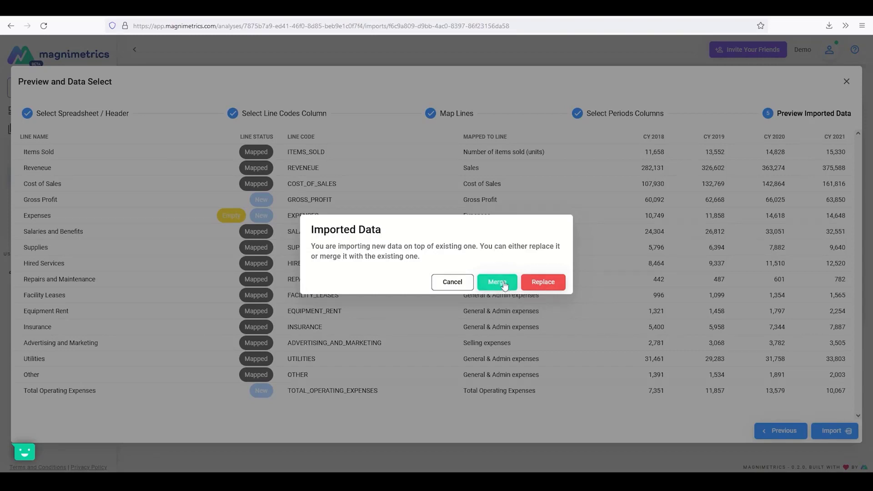
pyautogui.click(536, 282)
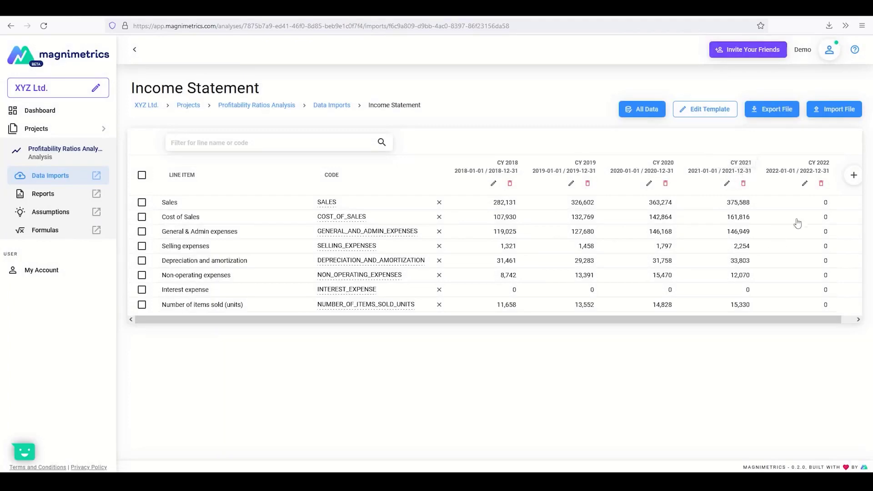
pyautogui.click(822, 183)
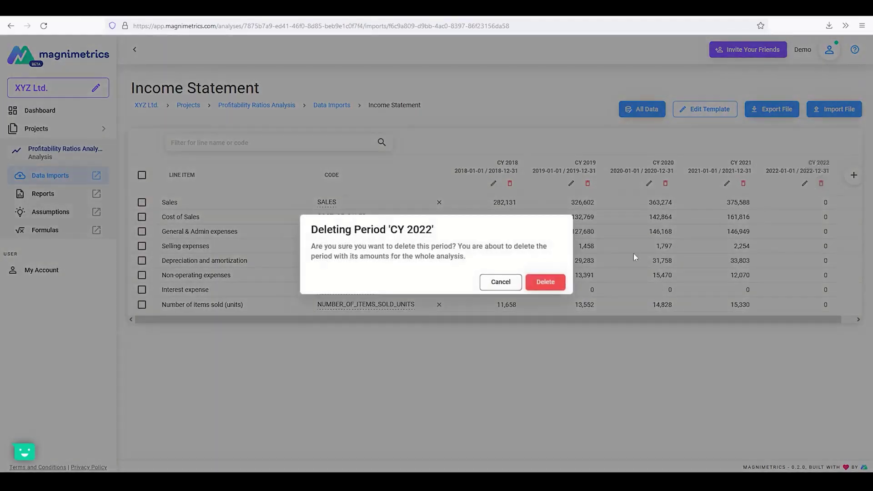
pyautogui.click(548, 282)
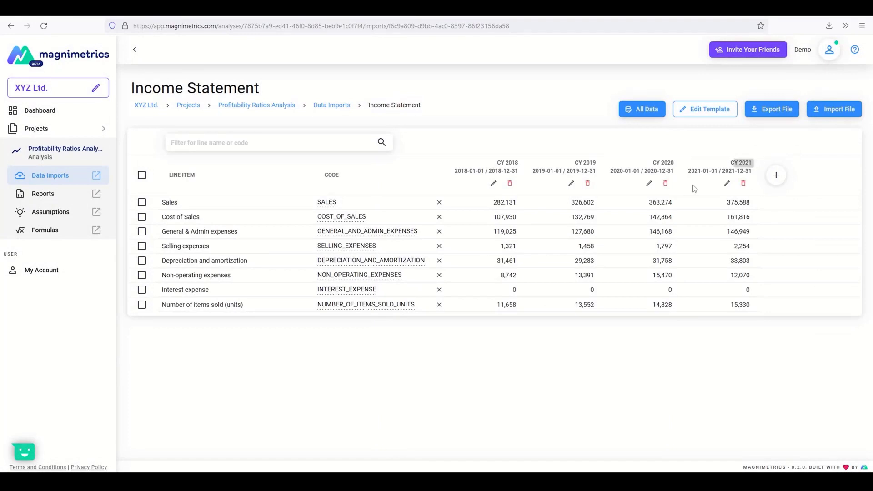
# Start a file import for the Balance Sheet using the BS sheet with headers, and set its line names as the line codes column
pyautogui.click(45, 176)
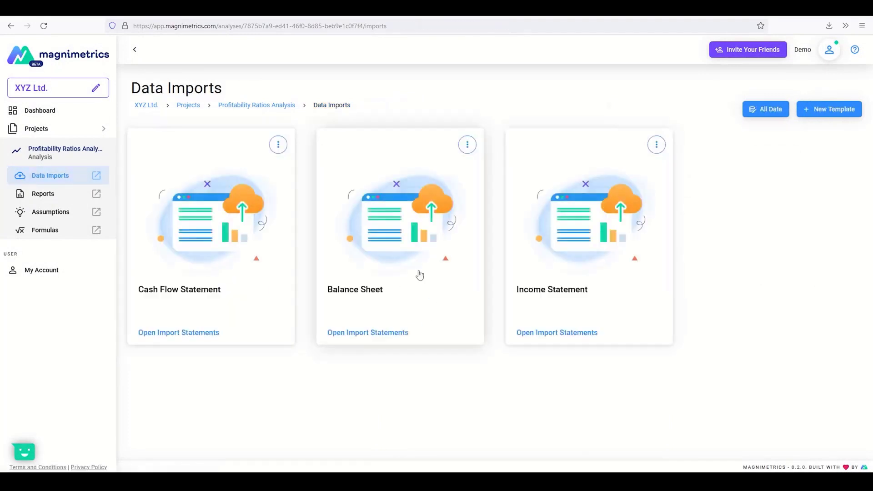
pyautogui.click(397, 226)
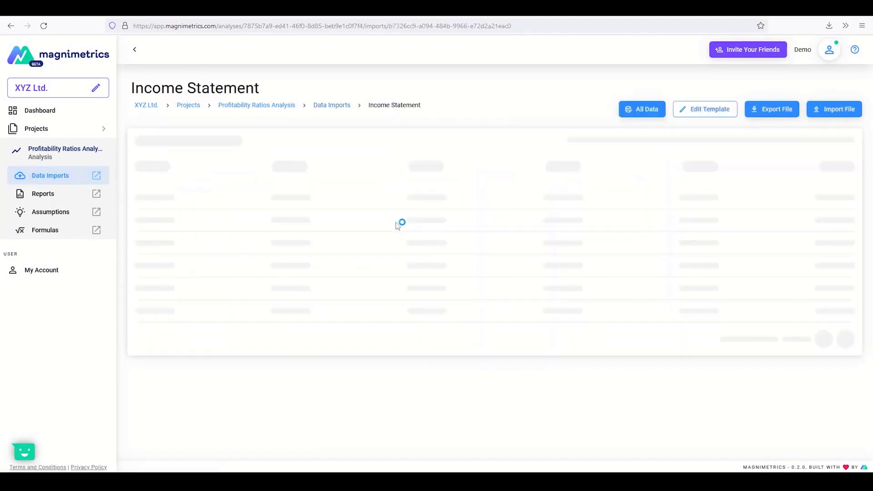
pyautogui.click(832, 114)
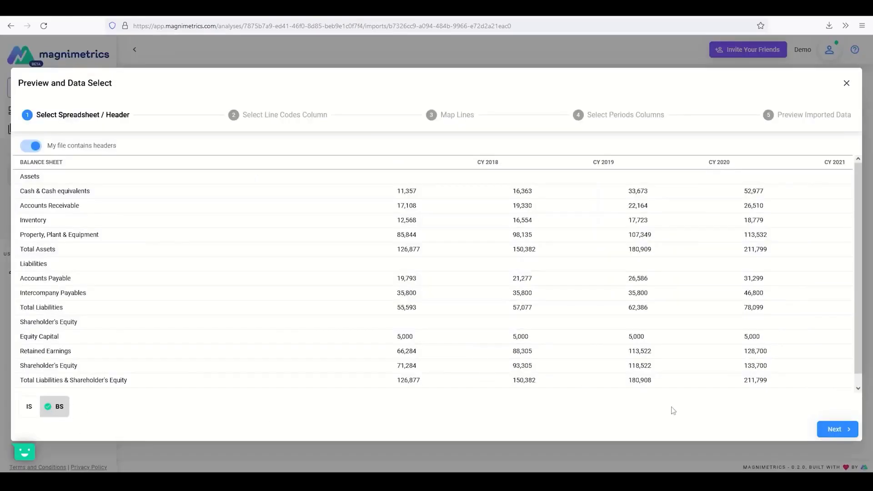
pyautogui.click(835, 430)
pyautogui.click(356, 323)
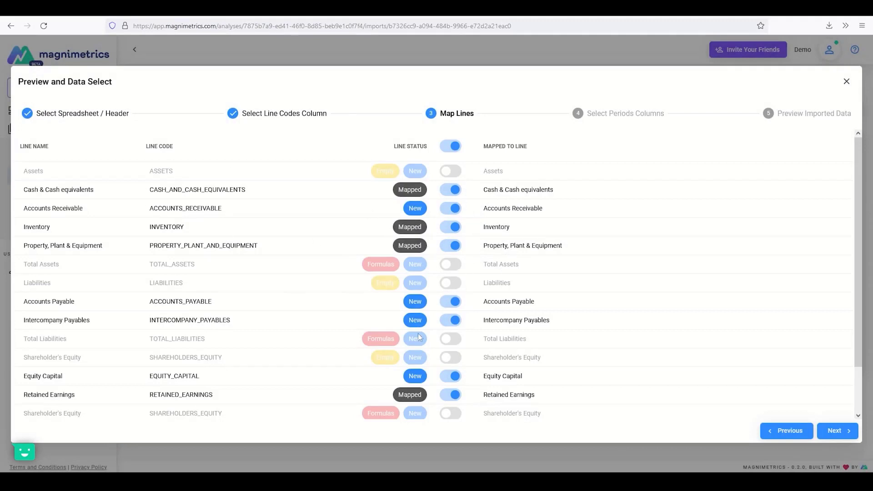
# Map the Accounts Receivable line to Trade receivables
pyautogui.scroll(-2, 419, 337)
pyautogui.scroll(2, 417, 317)
pyautogui.click(513, 209)
pyautogui.write('rece')
pyautogui.click(505, 240)
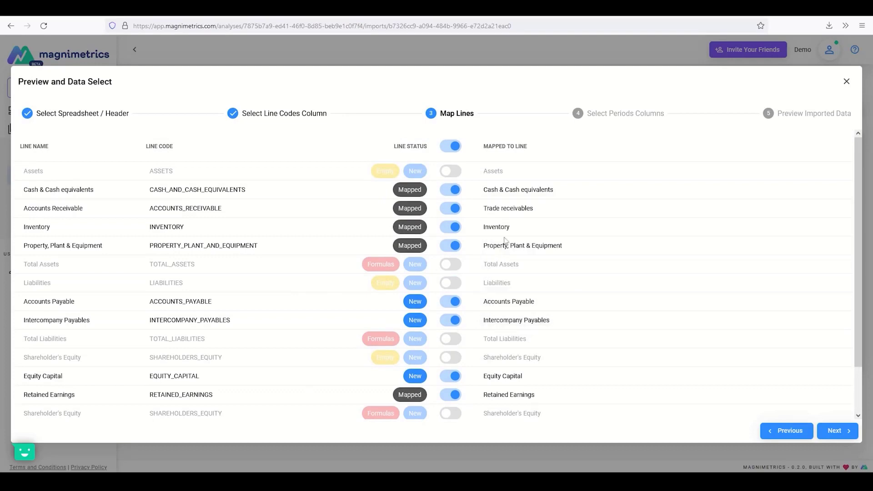
# Map the Accounts Payable and Intercompany Payables lines to Trade payables
pyautogui.click(503, 301)
pyautogui.write('paya')
pyautogui.click(509, 362)
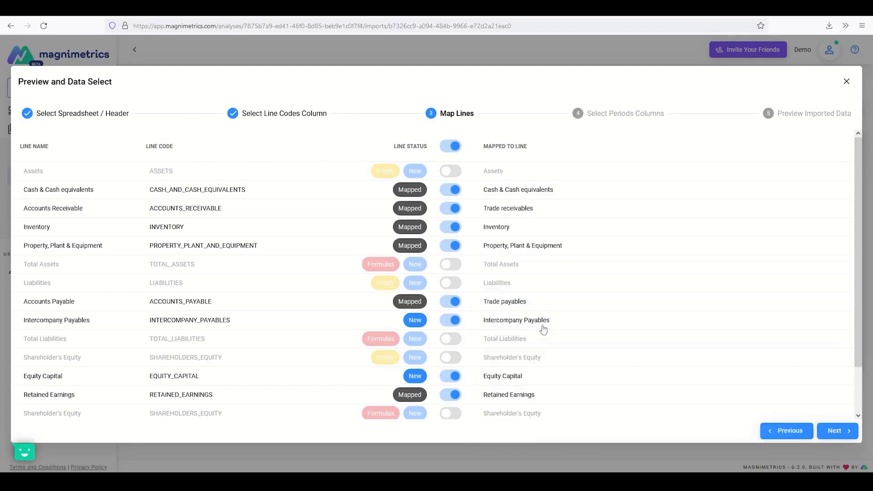
pyautogui.click(544, 329)
pyautogui.write('trade')
pyautogui.click(509, 435)
# Map the Equity Capital line to Share capital and proceed to selecting the periods columns
pyautogui.click(517, 382)
pyautogui.click(649, 403)
pyautogui.click(837, 431)
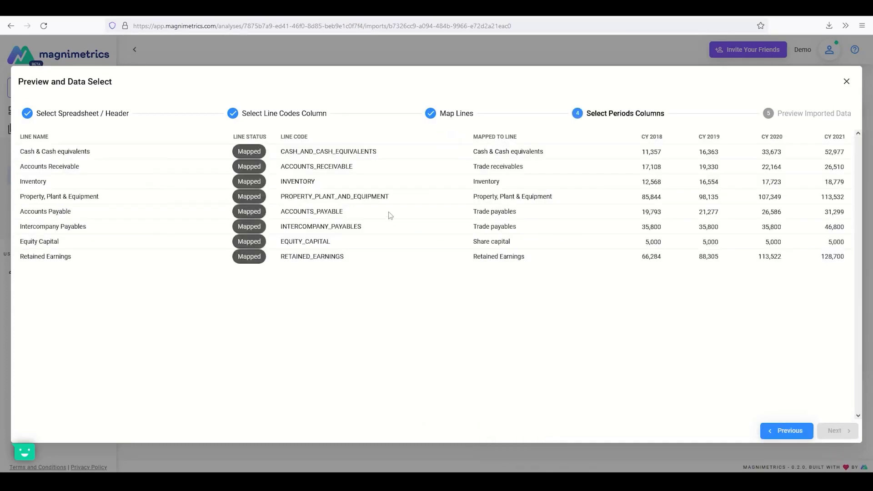
# Select the CY 2018 to CY 2021 columns and import them into the Balance Sheet
pyautogui.click(822, 206)
pyautogui.click(837, 431)
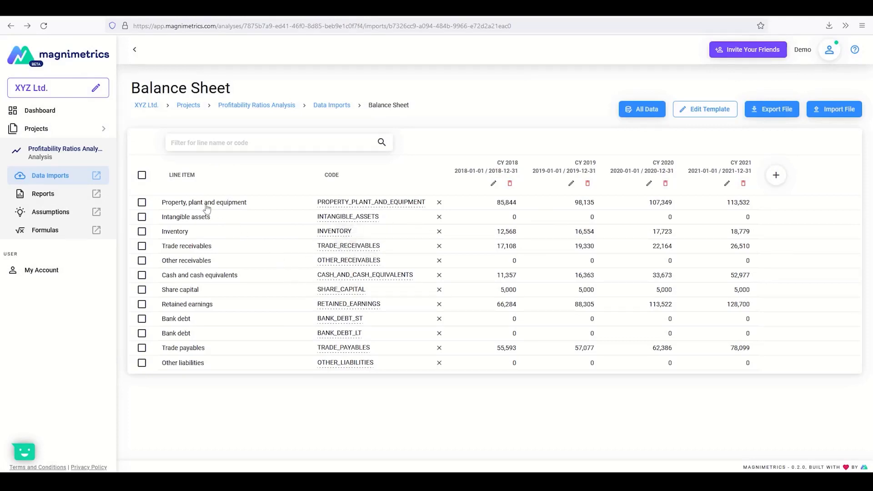
# View the project's assumptions, including the ROA and ROE hurdle rates, and open the Profitability Ratios report
pyautogui.click(43, 216)
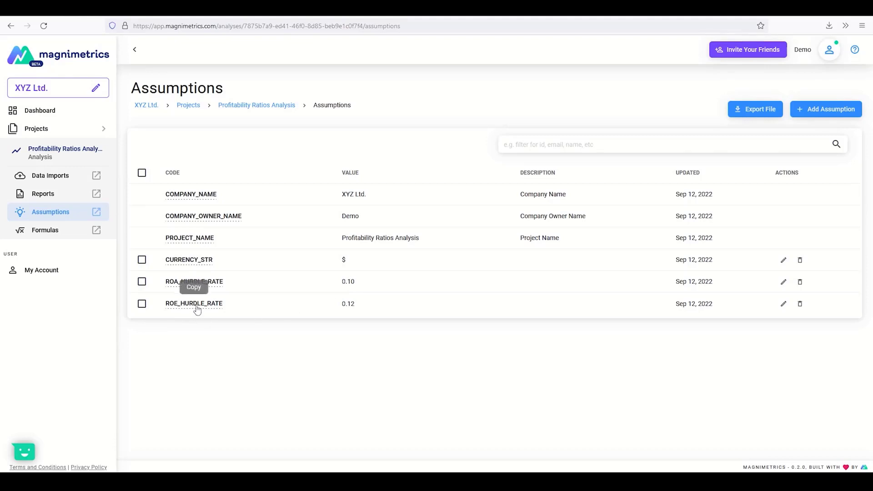
pyautogui.click(42, 198)
pyautogui.click(197, 230)
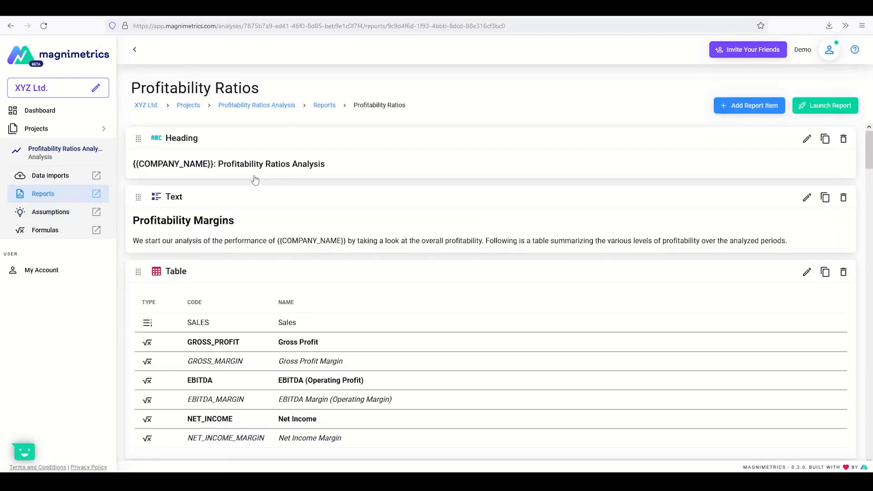
# Examine the Profitability Ratios report's margins table, chart and first Analysis Point
pyautogui.scroll(-2, 253, 203)
pyautogui.scroll(-5, 249, 207)
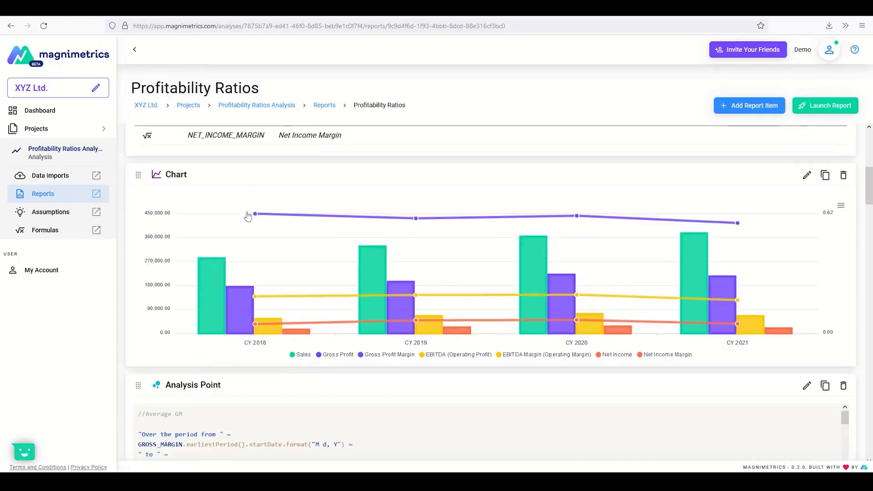
pyautogui.scroll(3, 212, 284)
pyautogui.scroll(1, 253, 279)
pyautogui.scroll(-6, 255, 273)
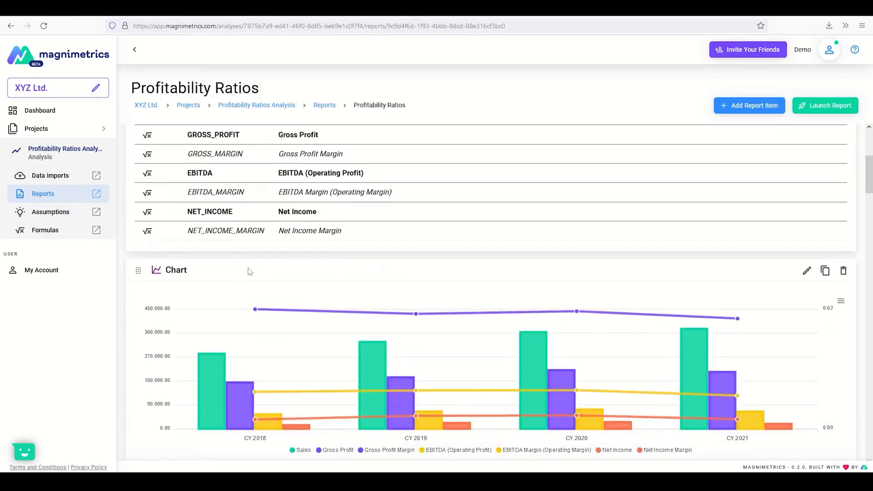
pyautogui.scroll(-2, 257, 267)
pyautogui.scroll(1, 285, 271)
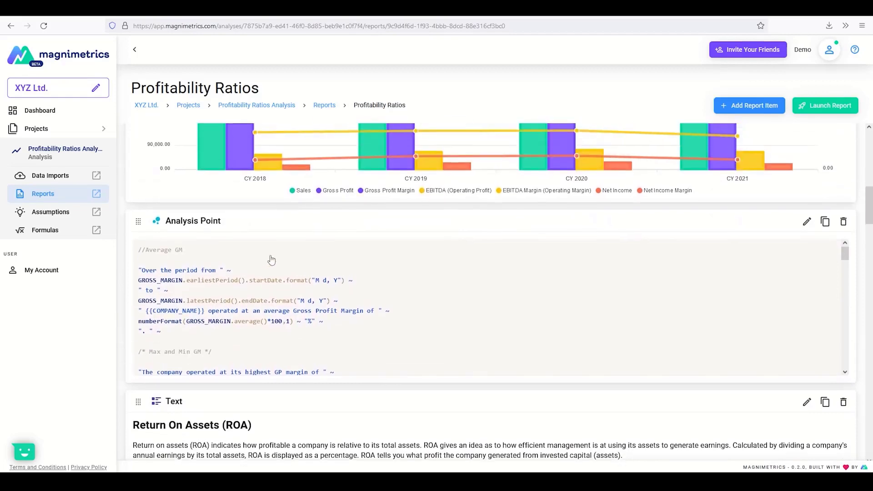
pyautogui.scroll(-1, 271, 260)
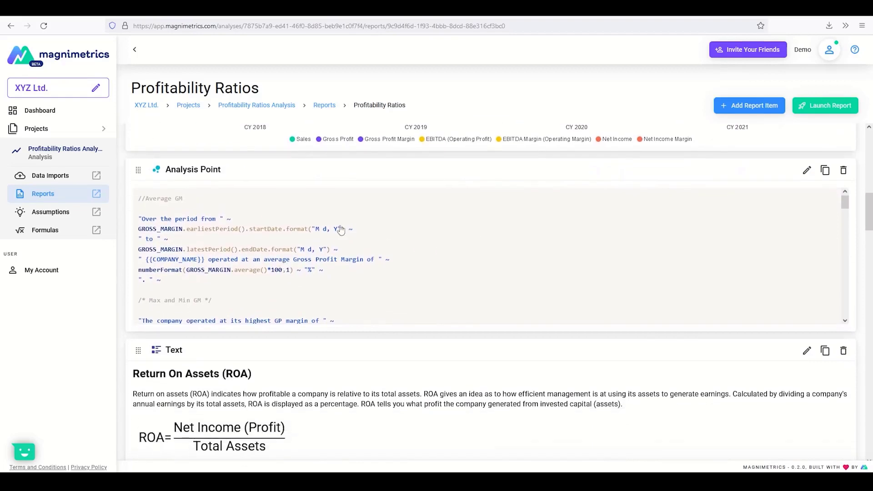
# Open the Analysis Point below the margins chart, read through its formula code, and cancel the editor
pyautogui.click(335, 273)
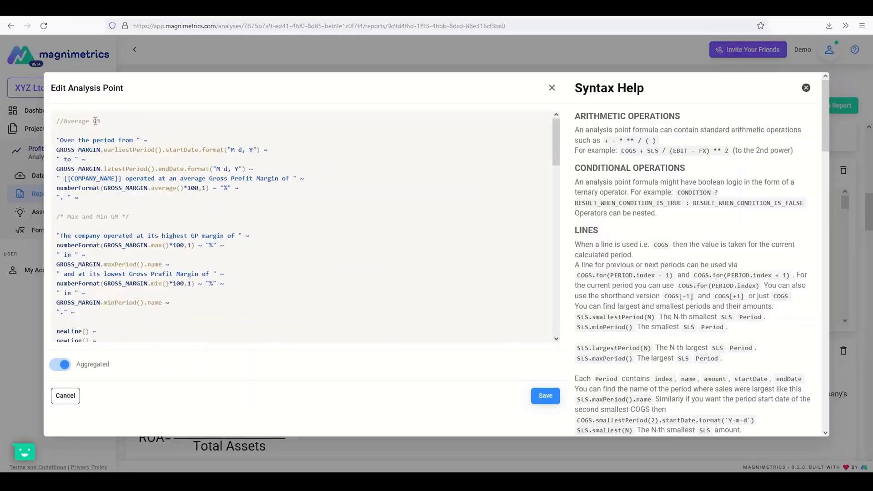
pyautogui.scroll(-2, 109, 180)
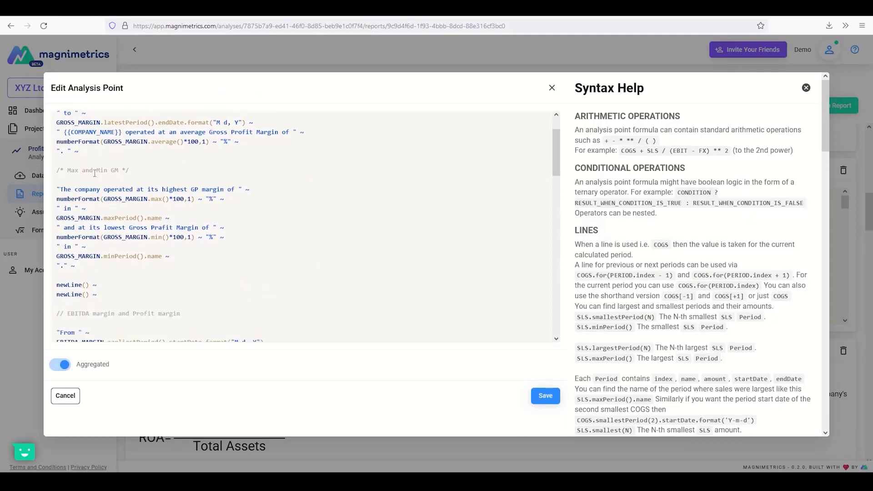
pyautogui.scroll(-14, 128, 199)
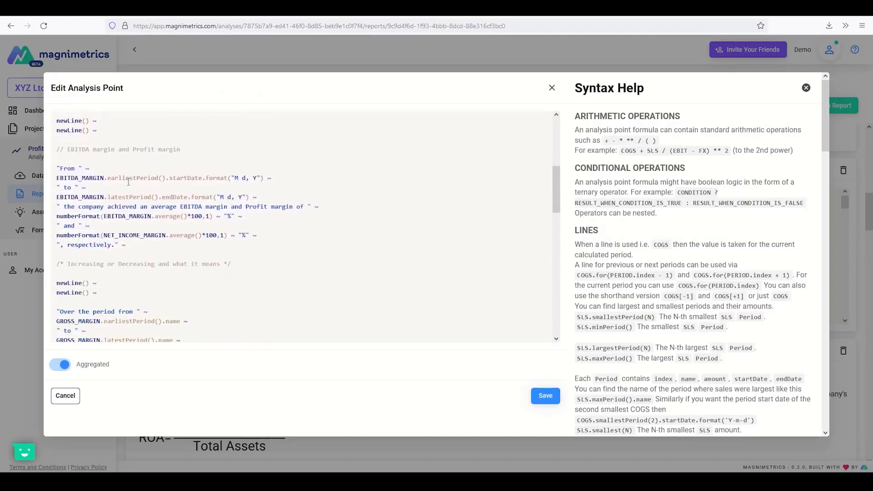
pyautogui.scroll(-6, 151, 212)
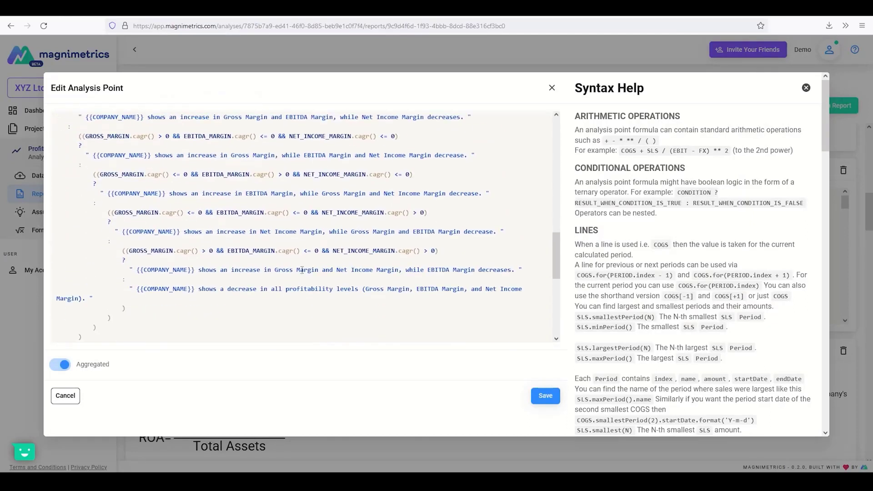
pyautogui.scroll(-8, 302, 270)
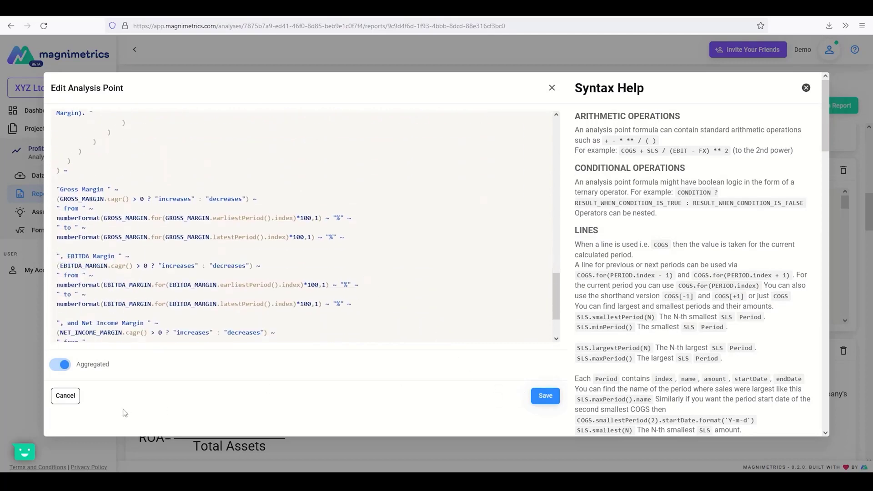
pyautogui.click(73, 400)
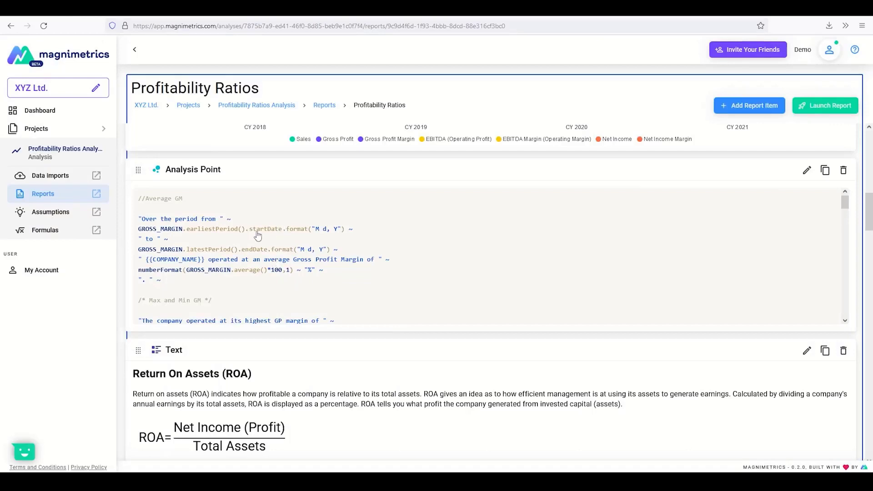
# Return to the start of the Profitability Ratios report and launch it
pyautogui.scroll(8, 335, 306)
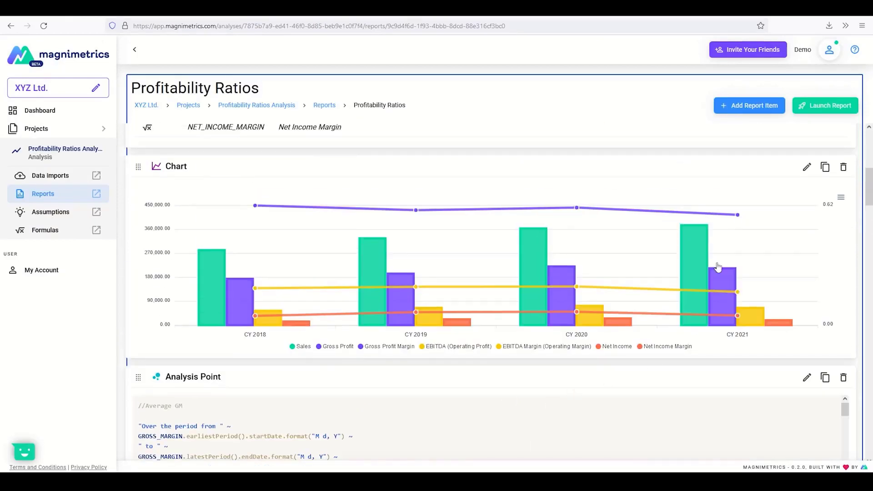
pyautogui.scroll(3, 620, 359)
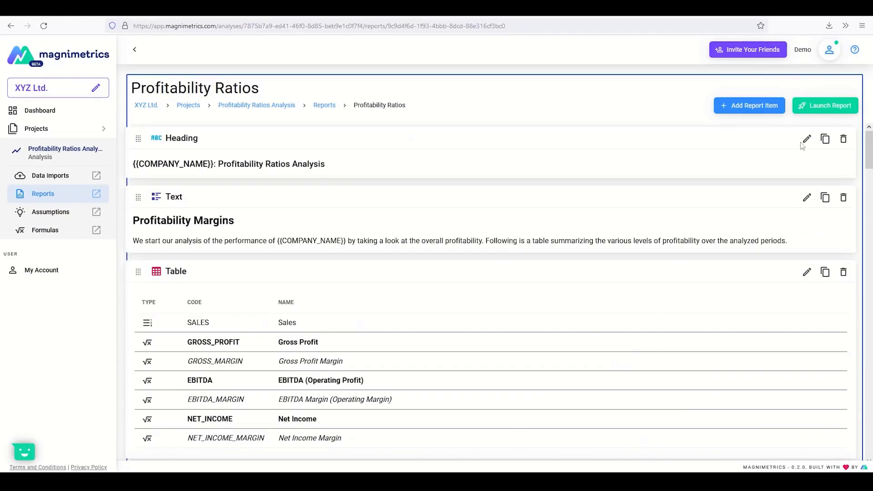
pyautogui.click(822, 112)
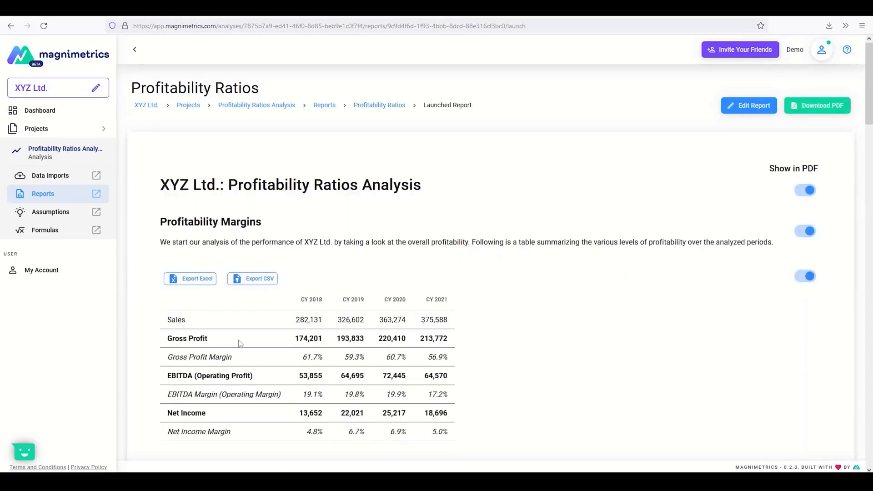
# Review the launched report's profitability margins table, chart and commentary, and its Return on Assets section
pyautogui.scroll(-3, 282, 348)
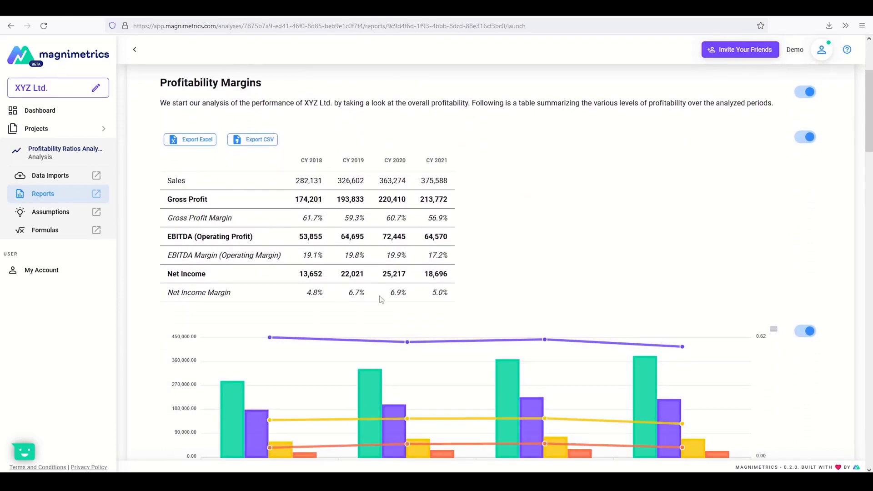
pyautogui.scroll(-2, 311, 292)
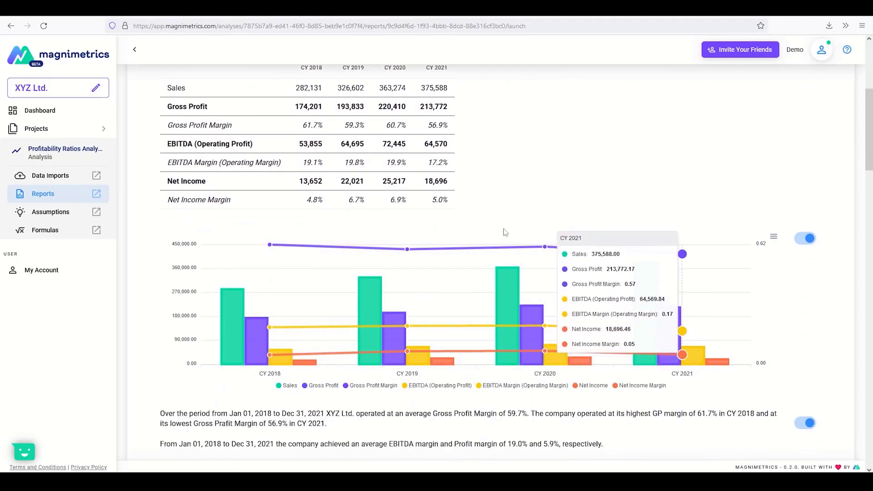
pyautogui.scroll(-3, 209, 283)
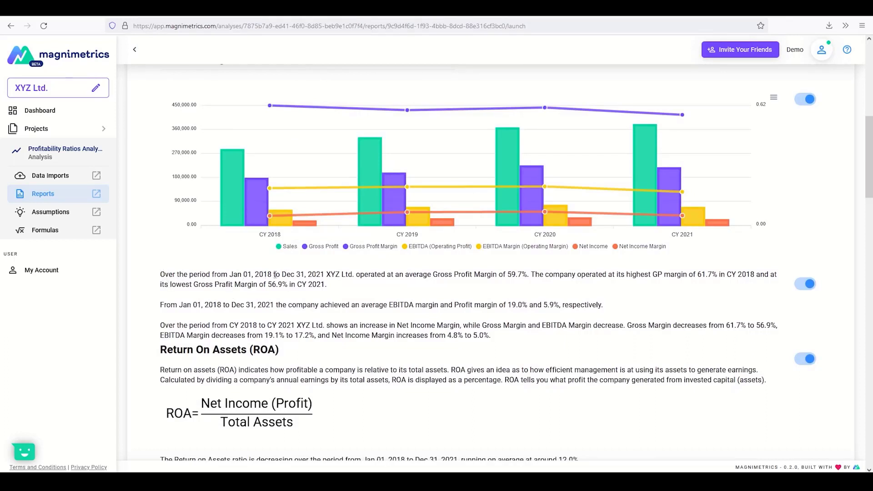
pyautogui.moveTo(272, 274); pyautogui.dragTo(253, 275)
pyautogui.scroll(-3, 287, 309)
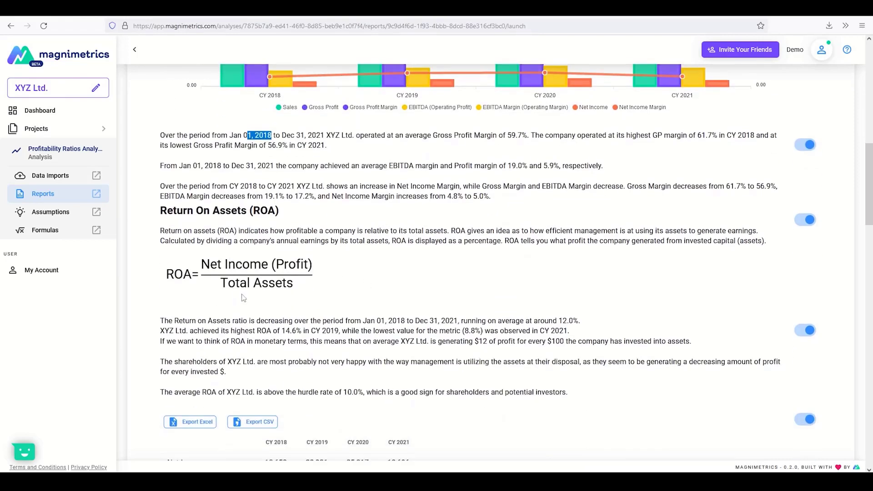
pyautogui.scroll(-4, 244, 298)
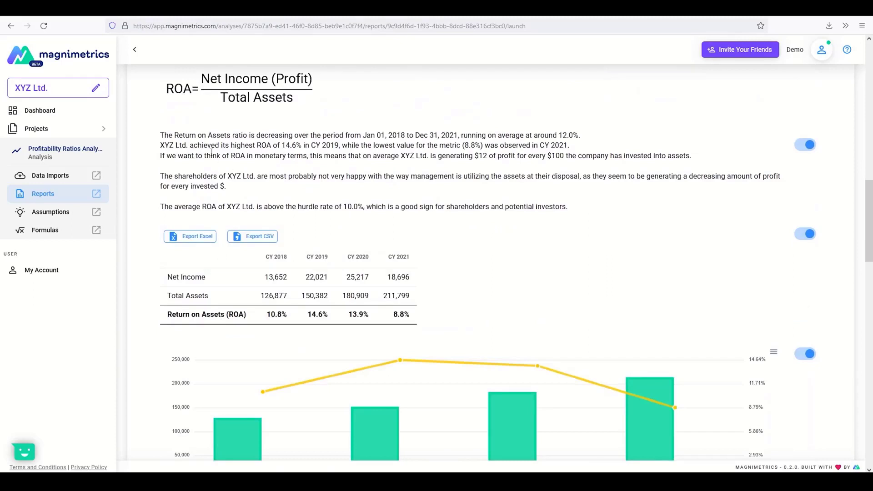
pyautogui.scroll(-2, 262, 195)
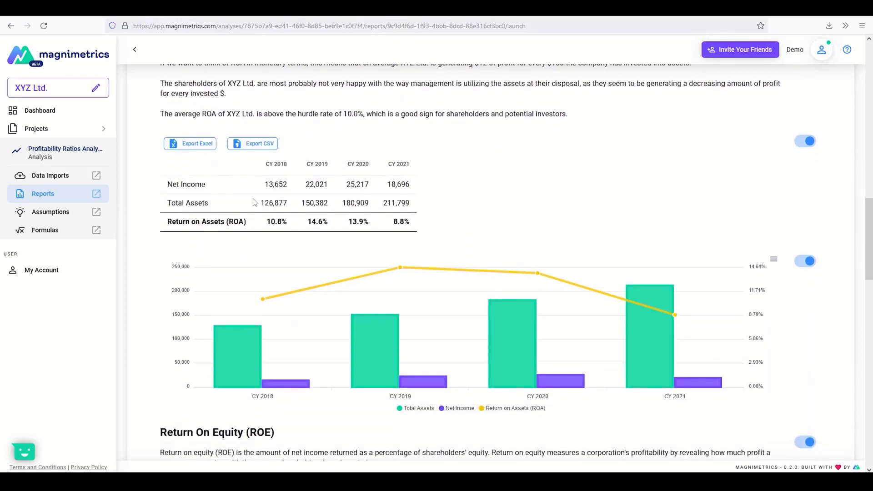
# Review the launched report's Return on Assets chart, Return on Equity section and Return on Sales section
pyautogui.scroll(-2, 292, 220)
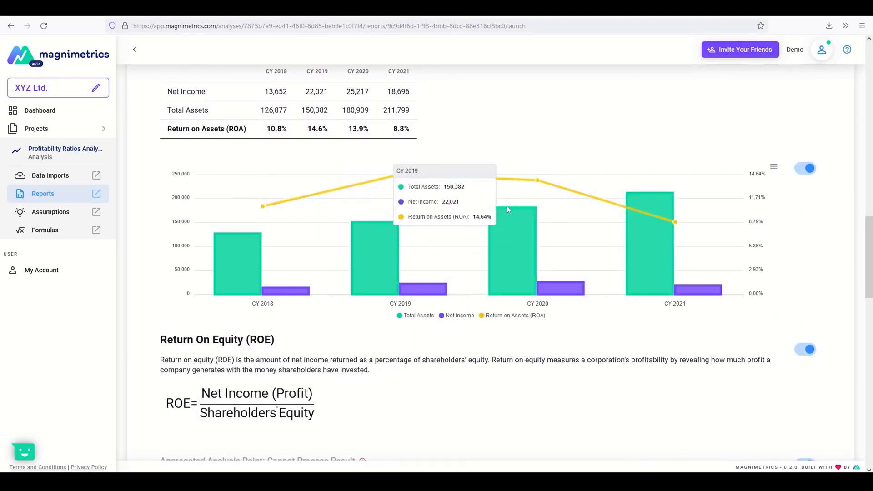
pyautogui.moveTo(528, 210)
pyautogui.scroll(-4, 280, 231)
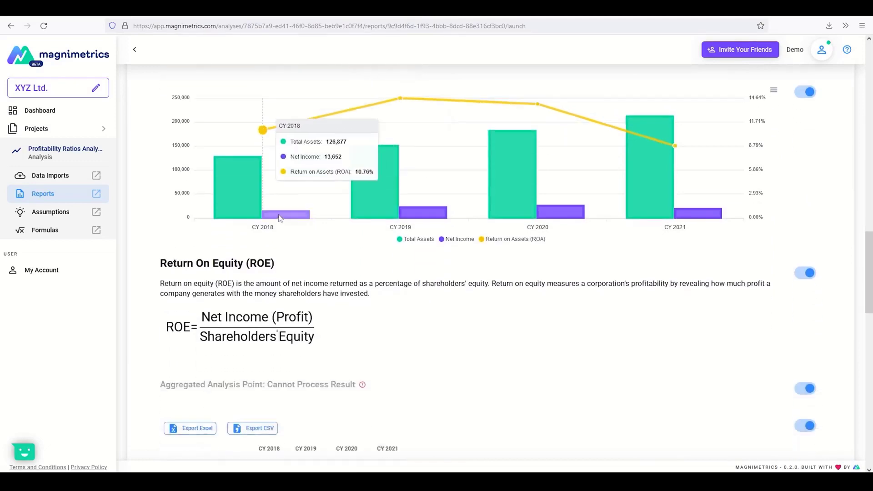
pyautogui.scroll(-8, 279, 231)
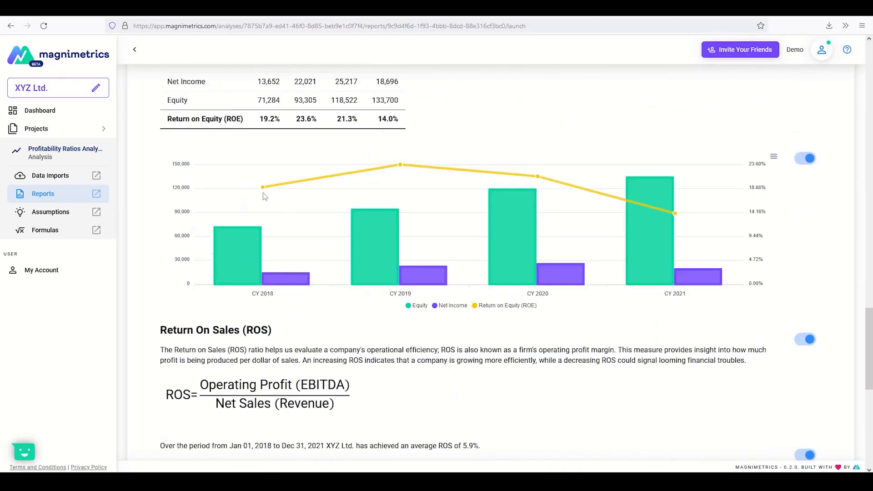
pyautogui.scroll(-7, 265, 196)
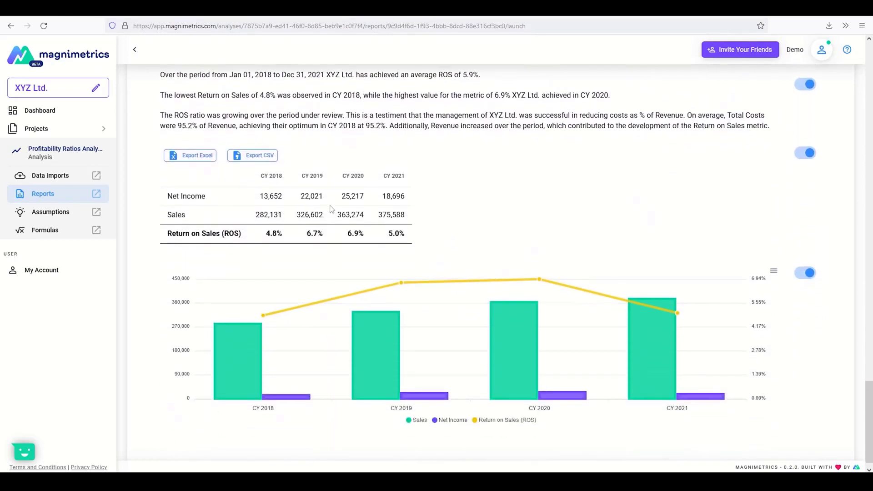
# Check the Income Statement import data through CY 2022, and open the Balance Sheet import data
pyautogui.click(42, 177)
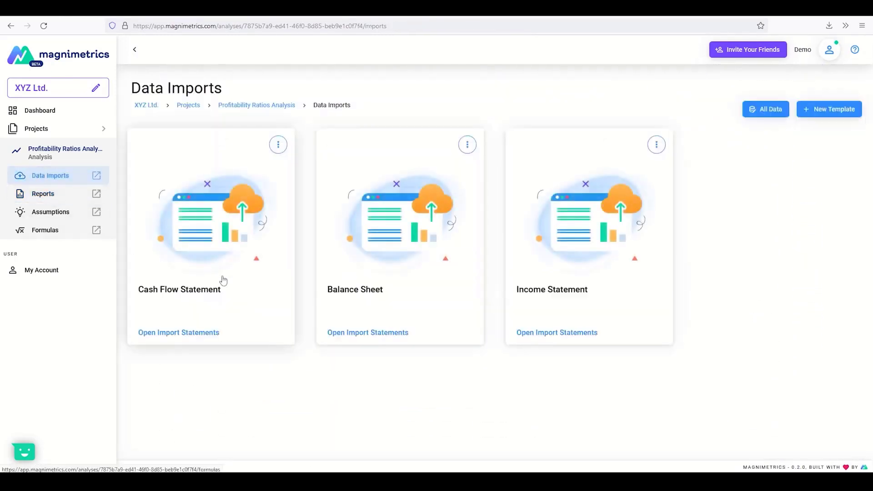
pyautogui.click(518, 296)
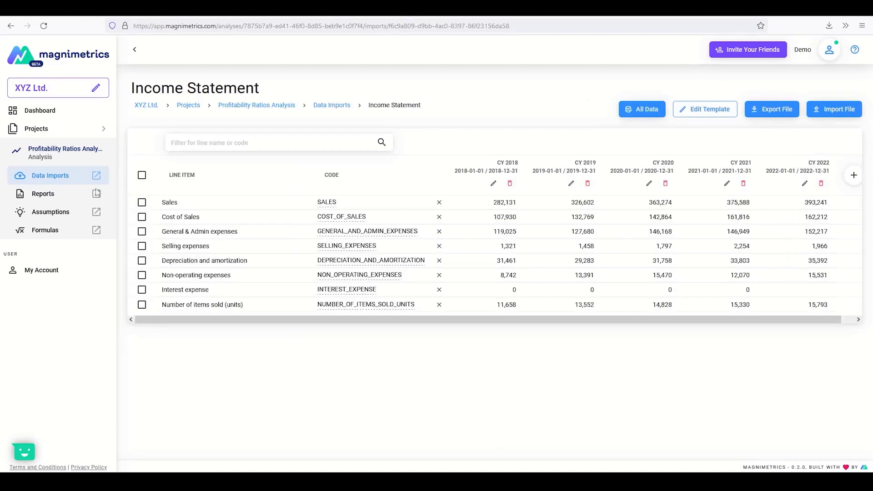
pyautogui.click(45, 177)
pyautogui.click(368, 232)
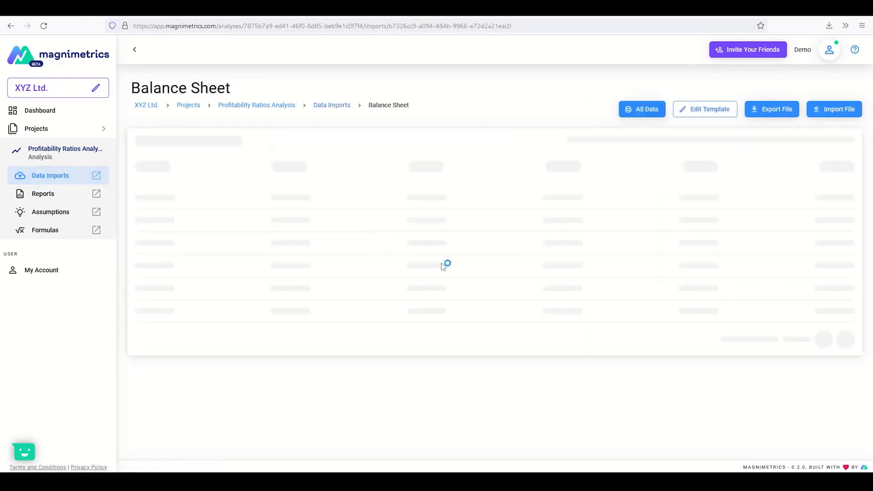
# Return to the analysis's reports and launch the Profitability Ratios report again
pyautogui.click(65, 193)
pyautogui.rightClick(210, 225)
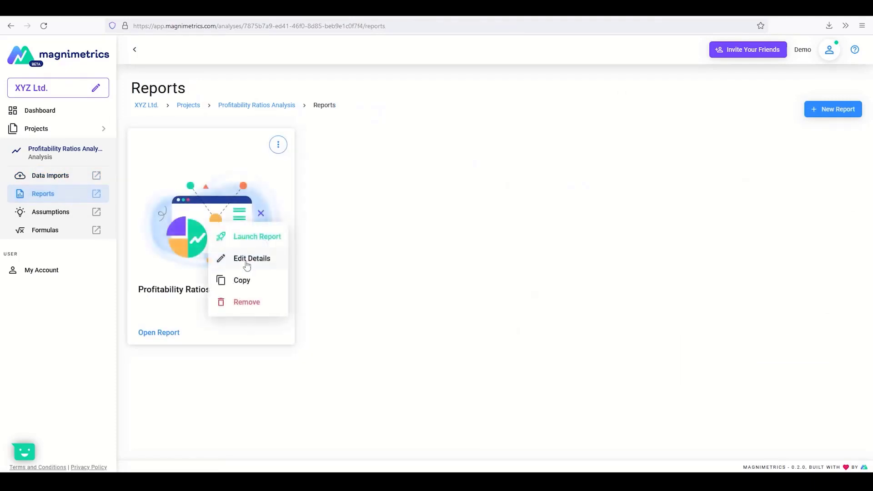
pyautogui.click(232, 236)
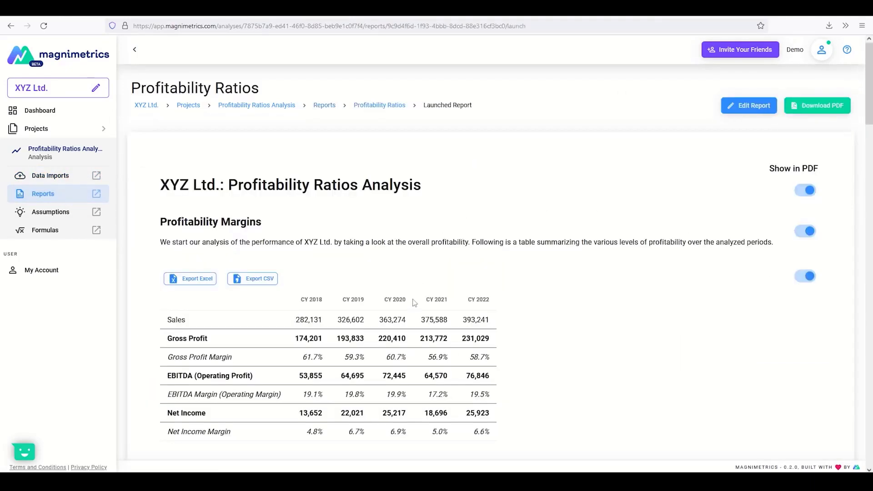
# Review the CY 2022 figures in the relaunched report's profitability margins table, chart and commentary
pyautogui.scroll(-1, 414, 302)
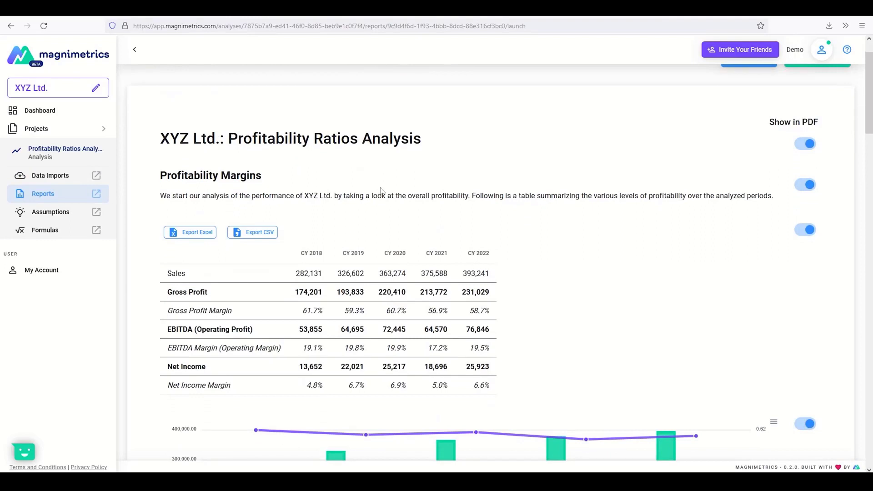
pyautogui.scroll(-2, 381, 190)
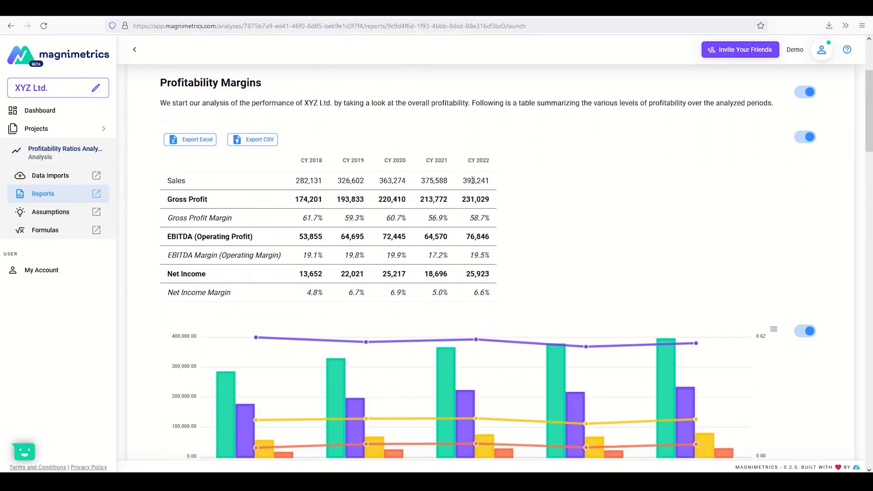
pyautogui.scroll(-4, 473, 180)
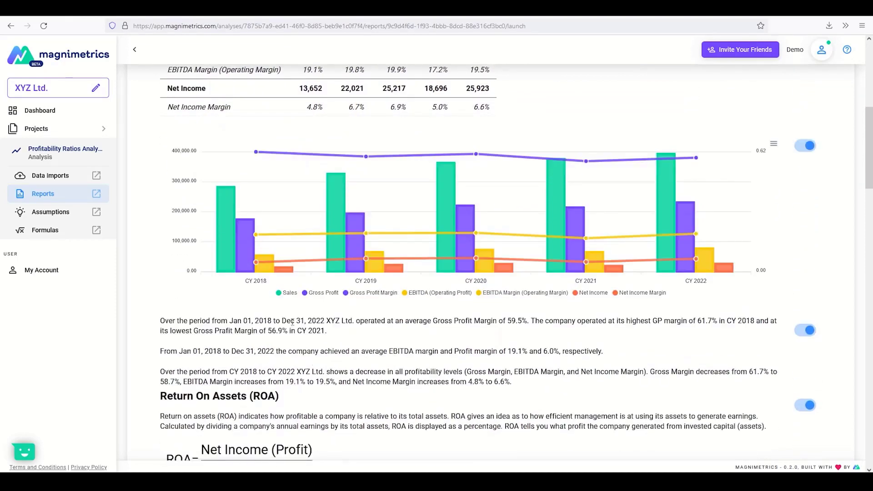
pyautogui.scroll(5, 309, 323)
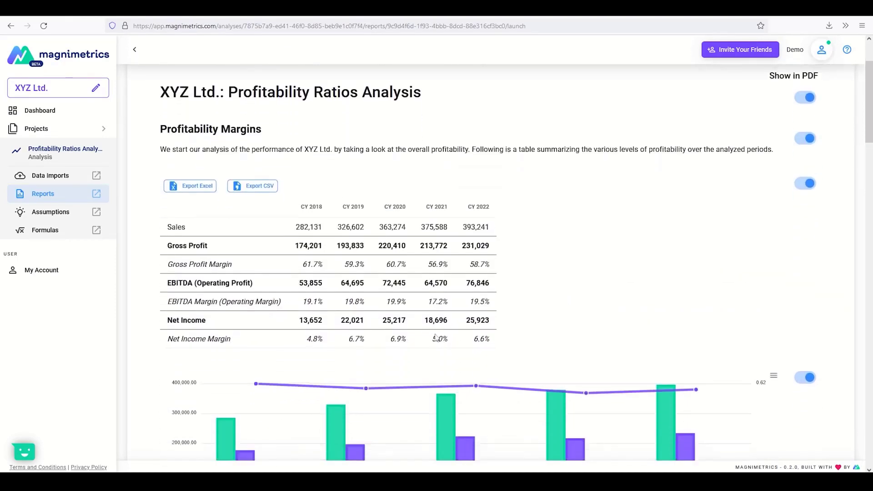
# Go to the dashboard and browse its project templates, feature overview videos and getting-started checklist
pyautogui.click(54, 129)
pyautogui.scroll(-4, 391, 132)
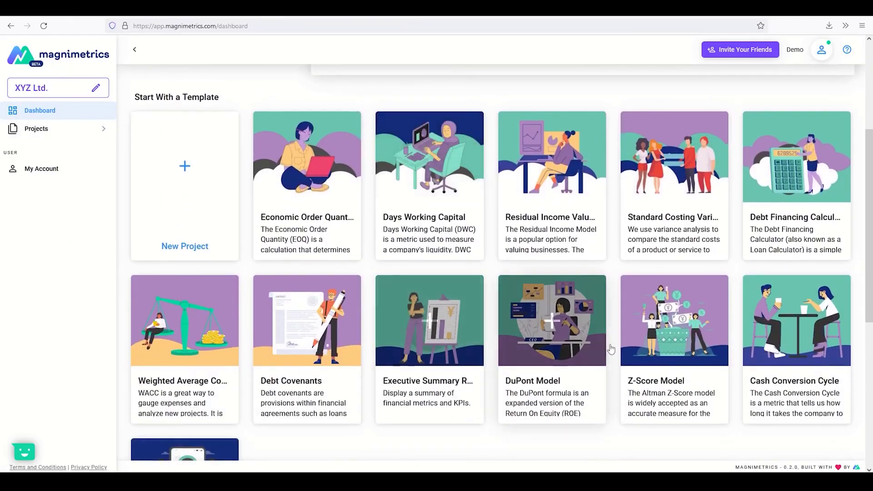
pyautogui.scroll(2, 446, 349)
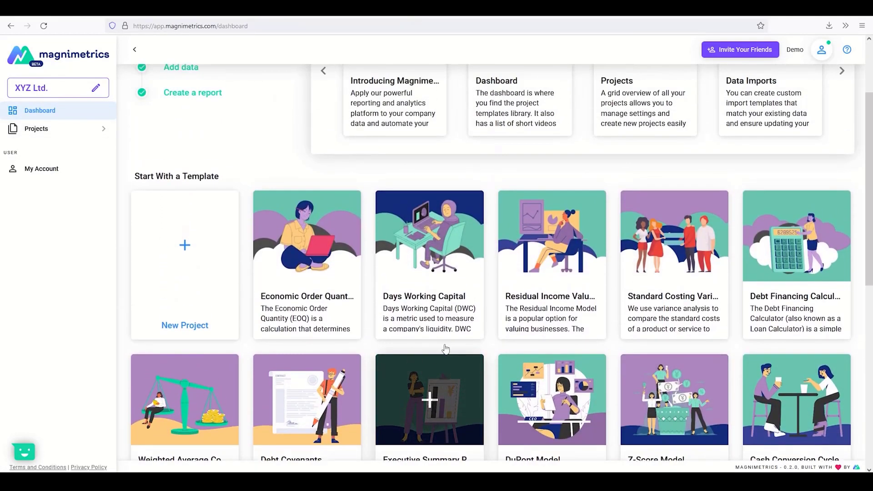
pyautogui.scroll(1, 446, 349)
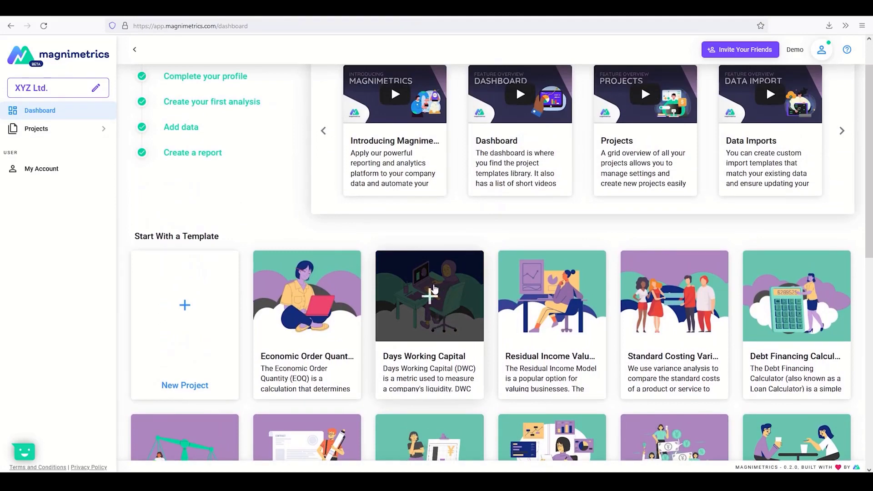
pyautogui.scroll(1, 434, 289)
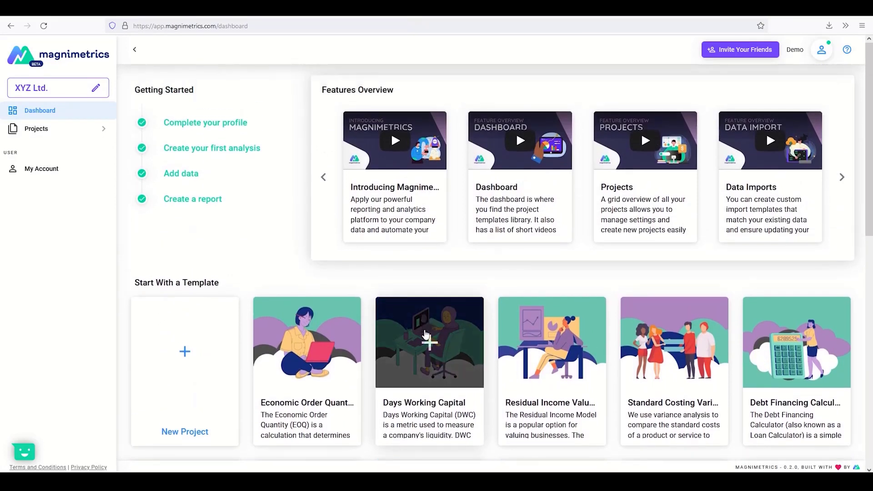